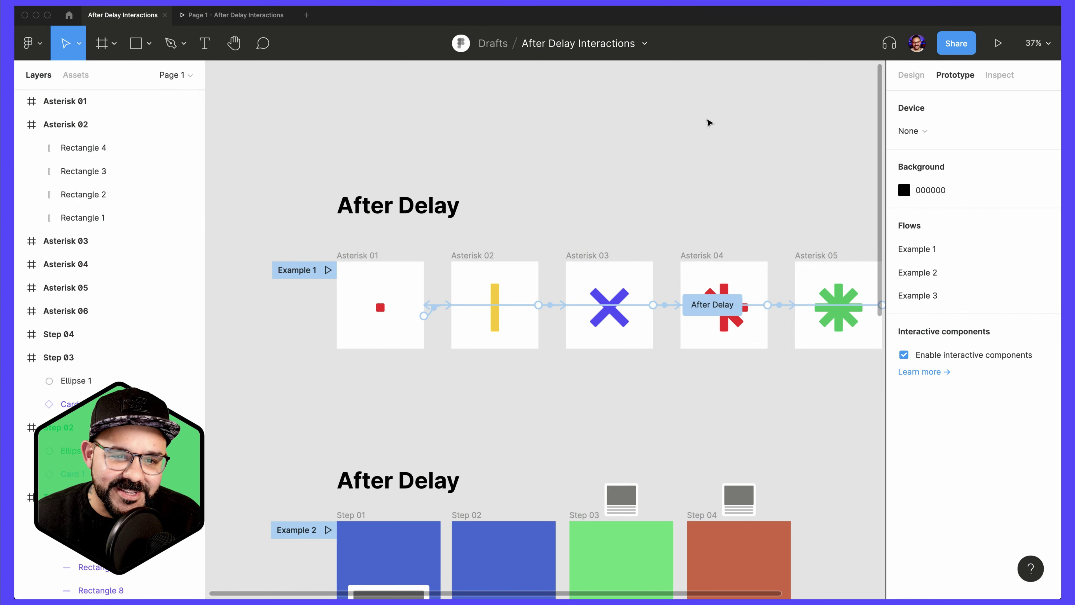
Show Asterisk 01's after-delay interaction to Asterisk 02 (1ms, Smart animate 400ms)
scroll(668, 194, "down", 2)
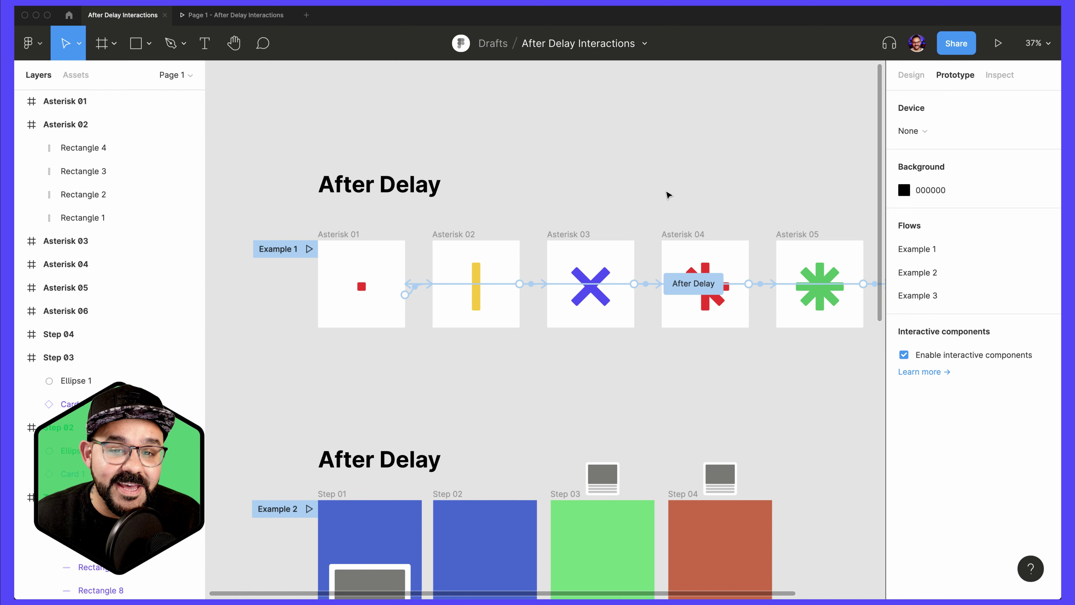
scroll(679, 191, "down", 1)
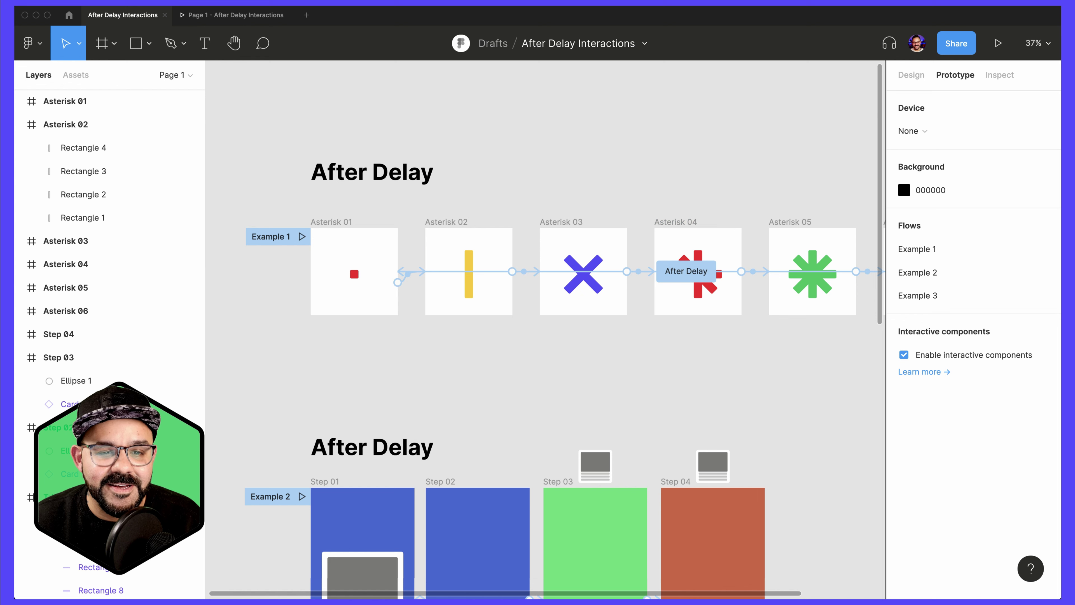
scroll(436, 275, "up", 1)
left_click(436, 272)
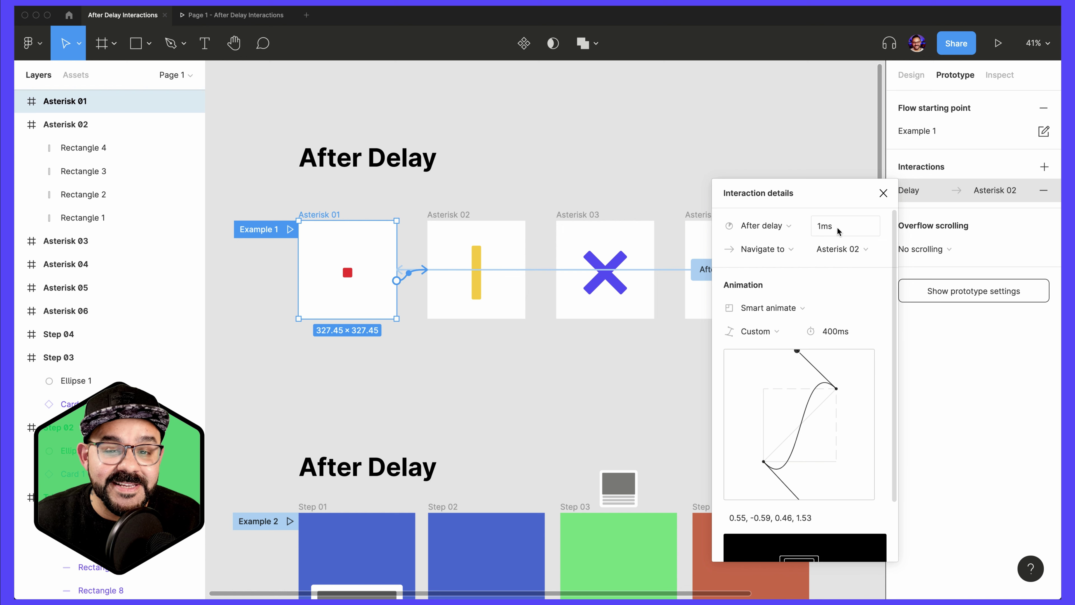
Close and reopen Asterisk 01's interaction details, then dismiss them and clear the selection
left_click(883, 192)
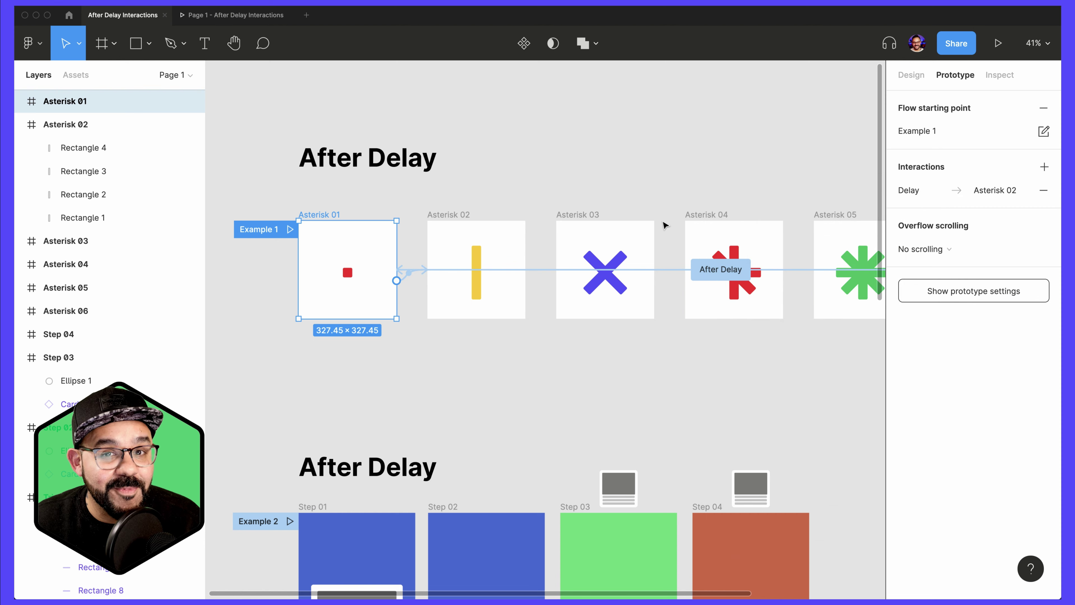
left_click(408, 272)
scroll(549, 355, "up", 5)
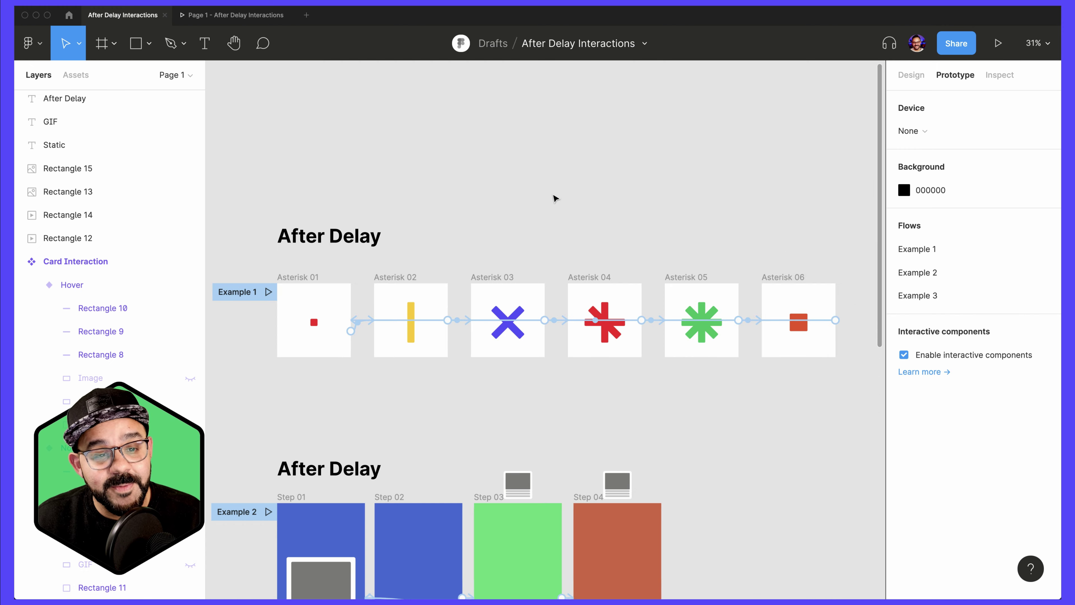
scroll(543, 235, "down", 3)
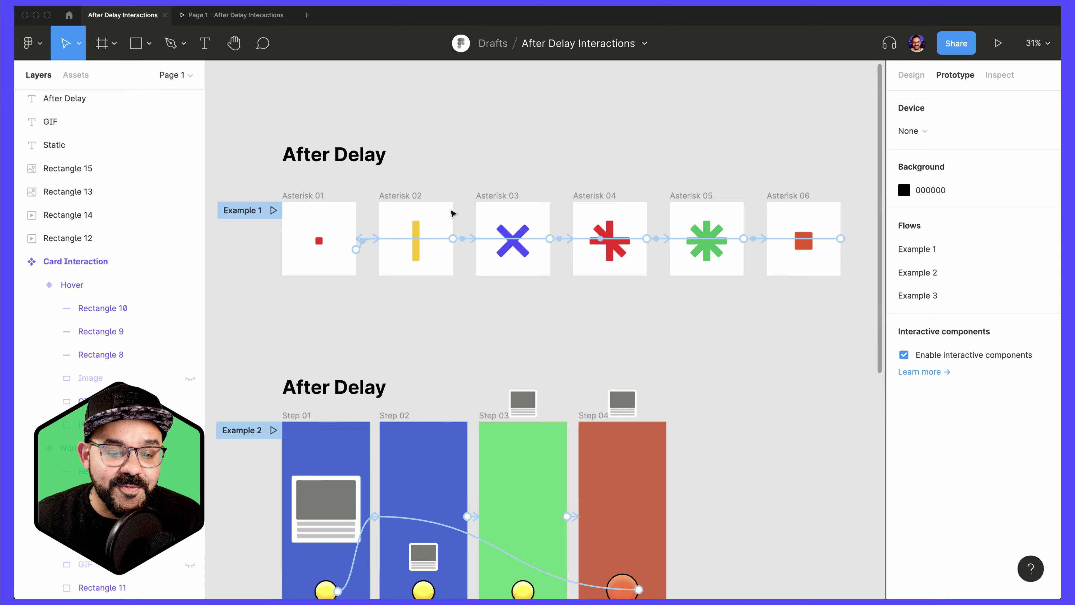
scroll(364, 241, "up", 5)
left_click(368, 242)
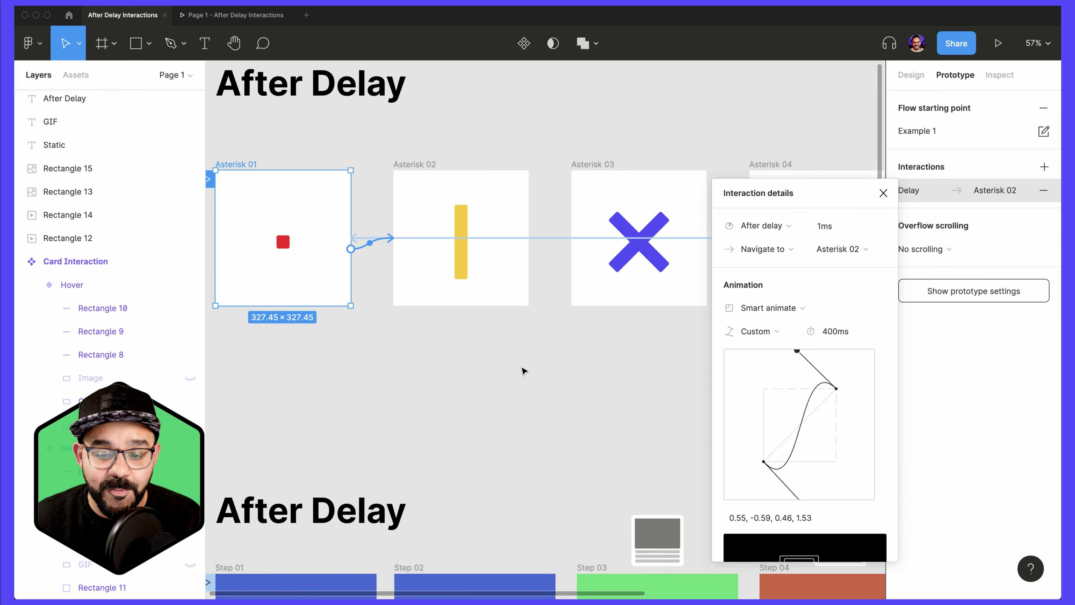
scroll(524, 371, "down", 4)
key("Escape")
key("Escape")
Play the Example 1 prototype, then go back to the After Delay Interactions editor
key("alt+super+Return")
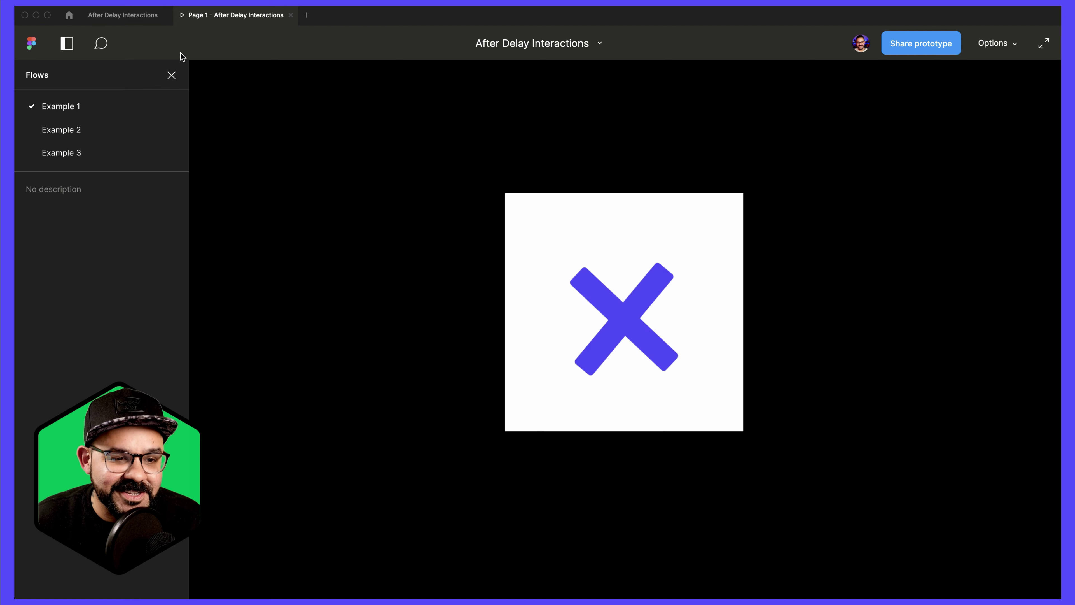
left_click(123, 15)
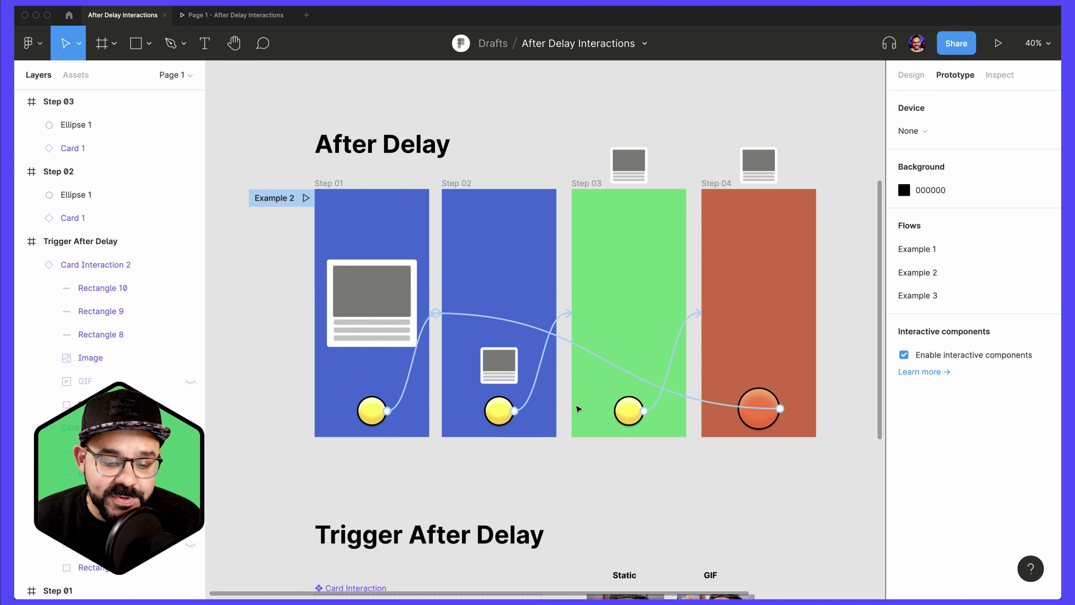
Check Step 02's button click interaction, then preview Example 2 by clicking the yellow button
left_click(534, 398)
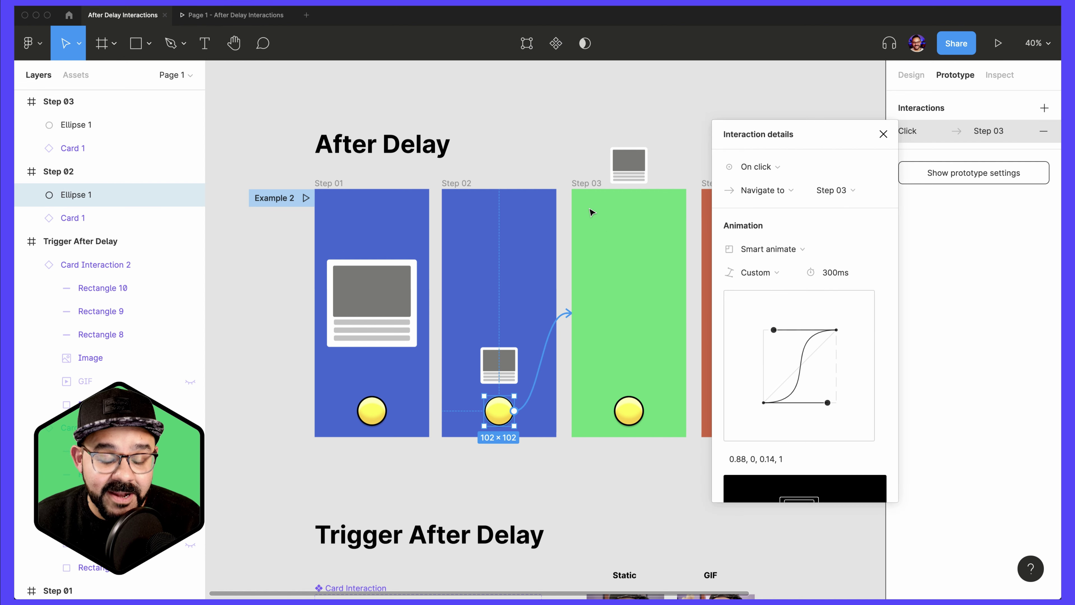
left_click(558, 170)
left_click(254, 15)
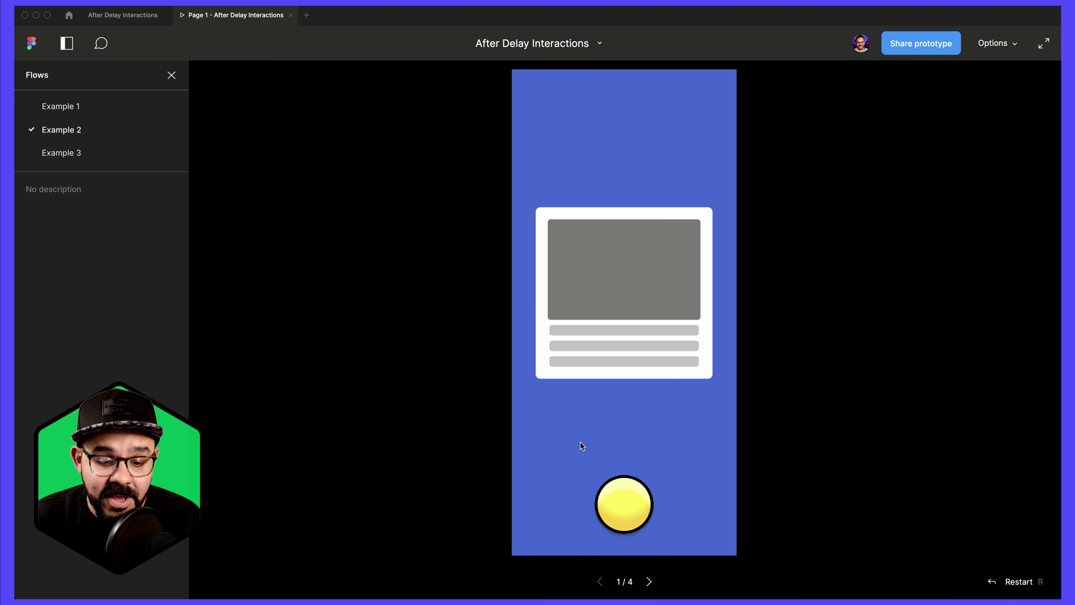
left_click(622, 507)
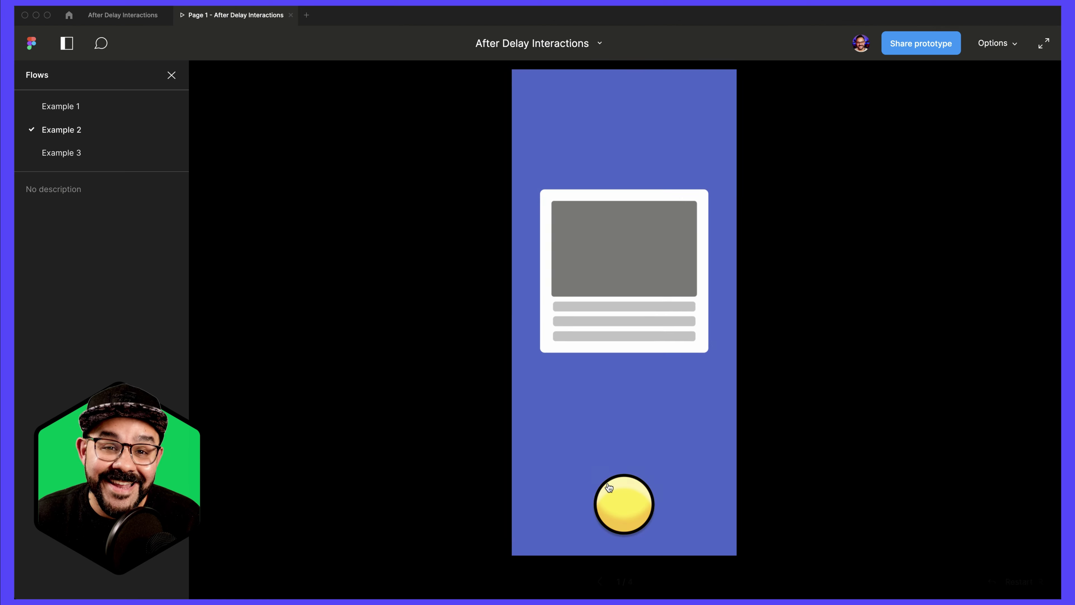
left_click(153, 16)
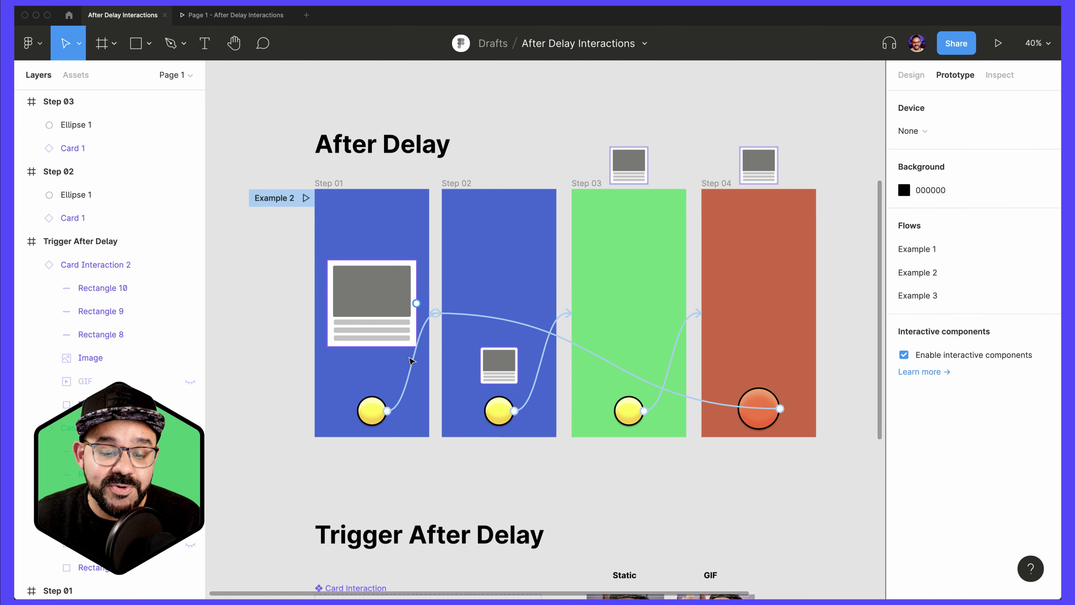
Remove the click interactions from the Step 02 and Step 03 buttons
left_click(540, 371)
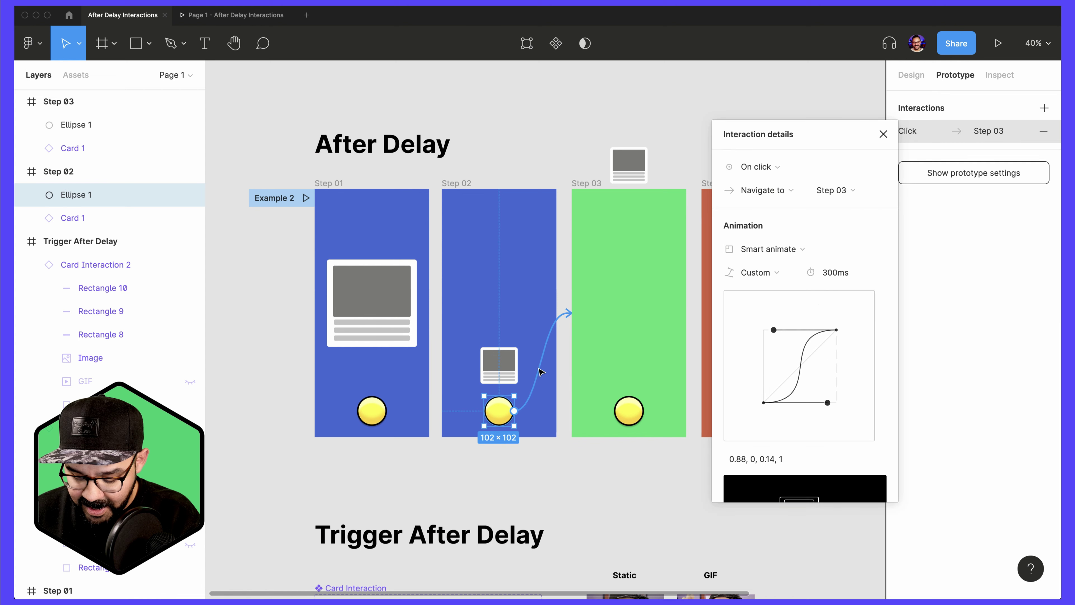
key("Escape")
left_click(629, 409)
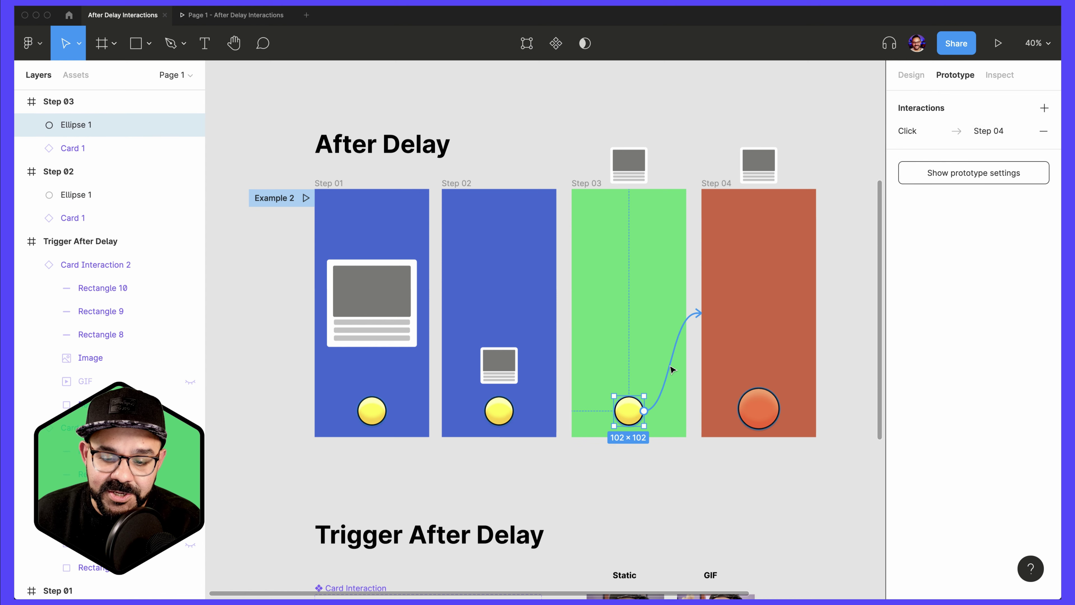
left_click(673, 370)
key("Delete")
Connect the Step 02 frame to Step 03 with an After delay trigger
left_click(461, 182)
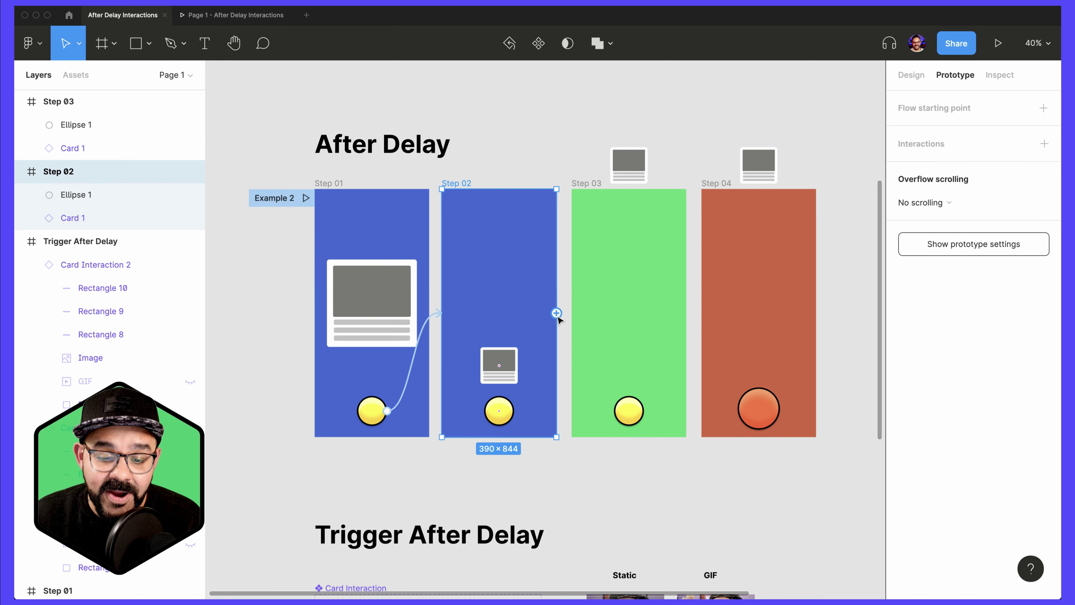
left_click_drag(556, 313, 563, 317)
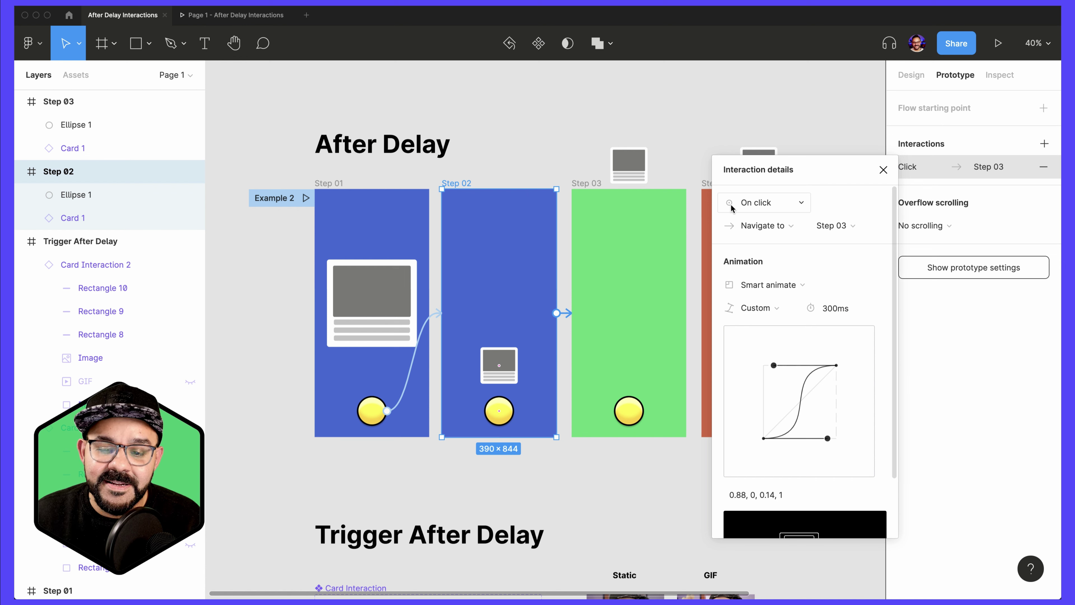
left_click(756, 203)
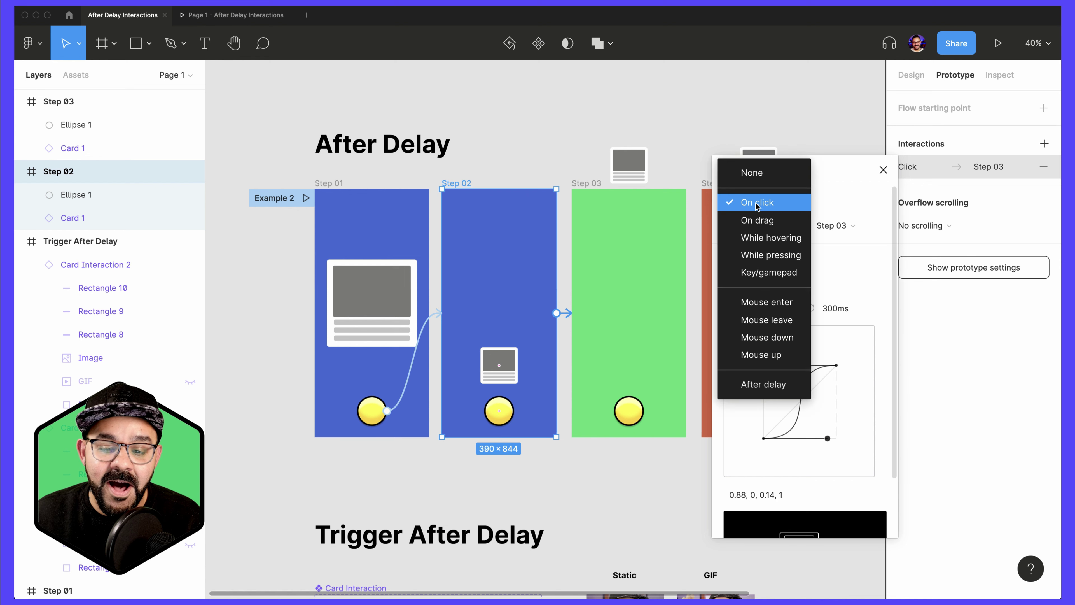
left_click(769, 384)
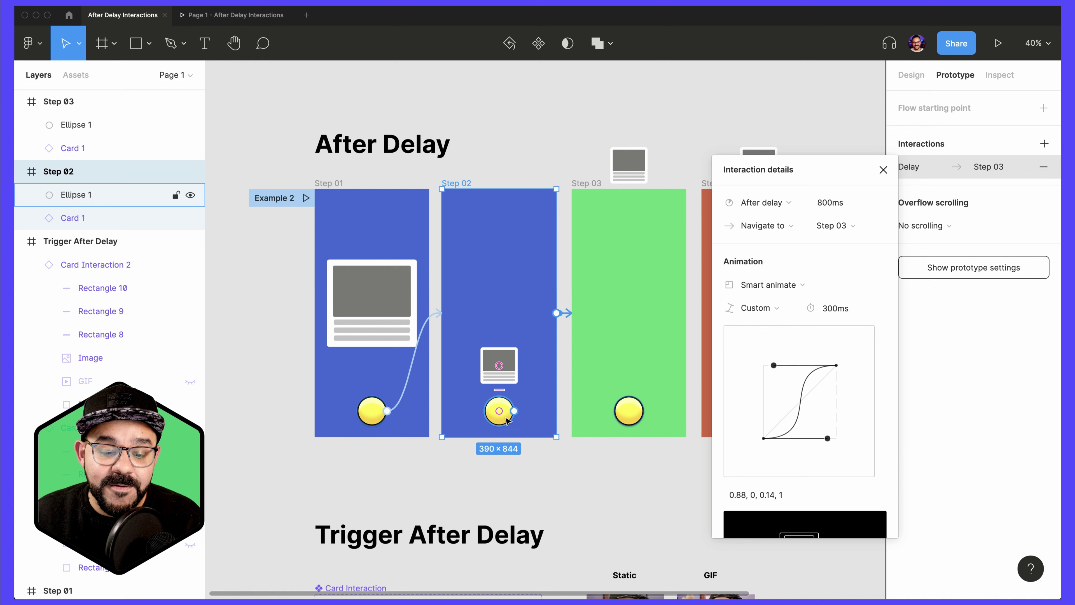
Add an On click interaction to the Step 02 button, then delete it as empty
left_click(106, 194)
scroll(637, 291, "up", 1)
left_click(907, 109)
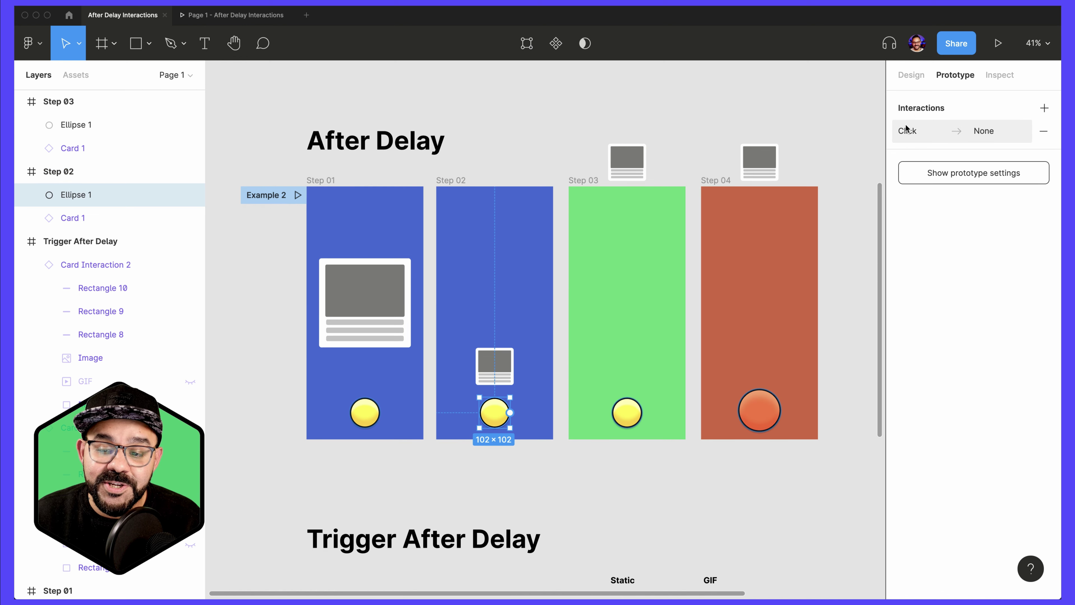
left_click(907, 131)
left_click(760, 167)
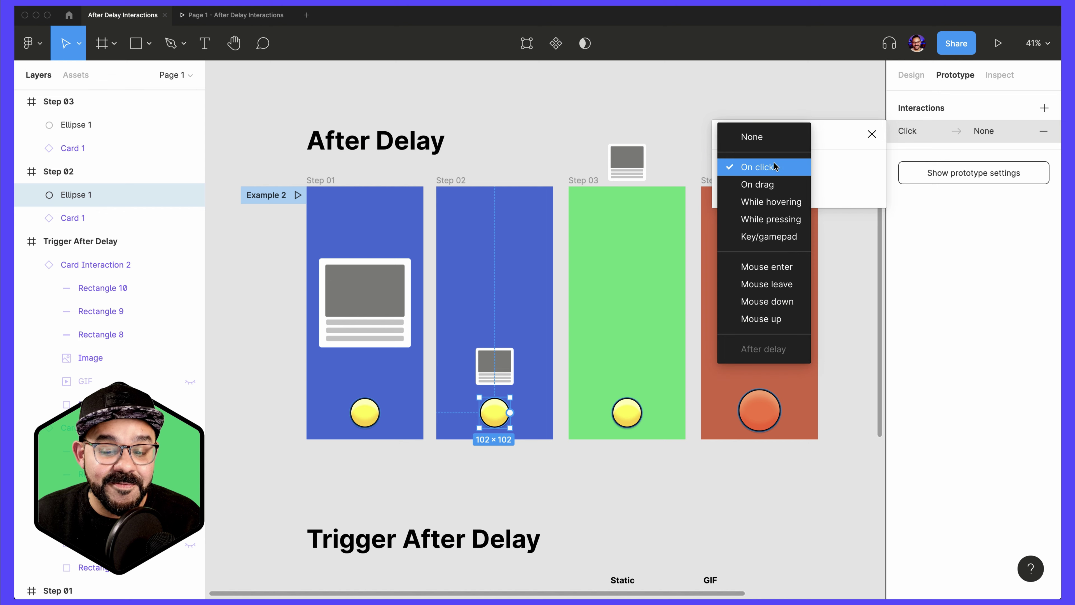
left_click(872, 135)
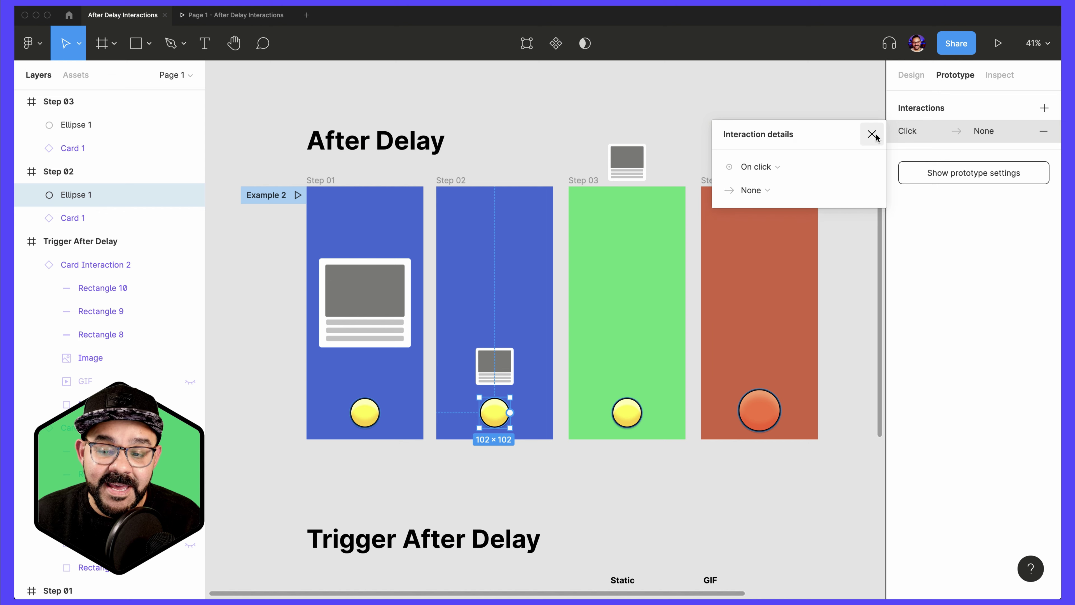
left_click(873, 136)
left_click(1044, 131)
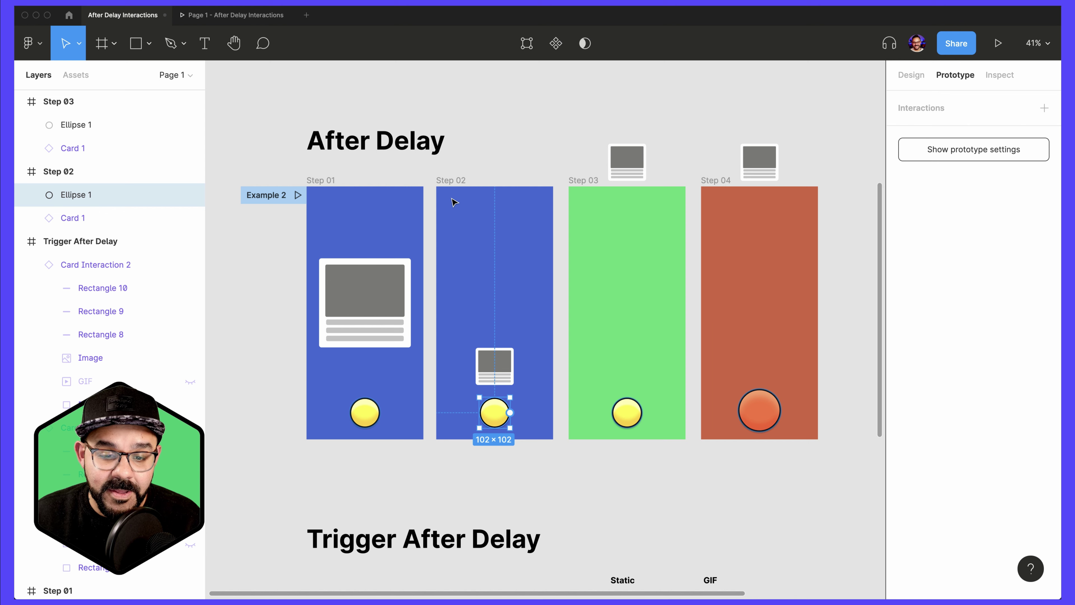
Change the Step 02 frame's delay to Step 03 from 800ms to 1ms
left_click(453, 201)
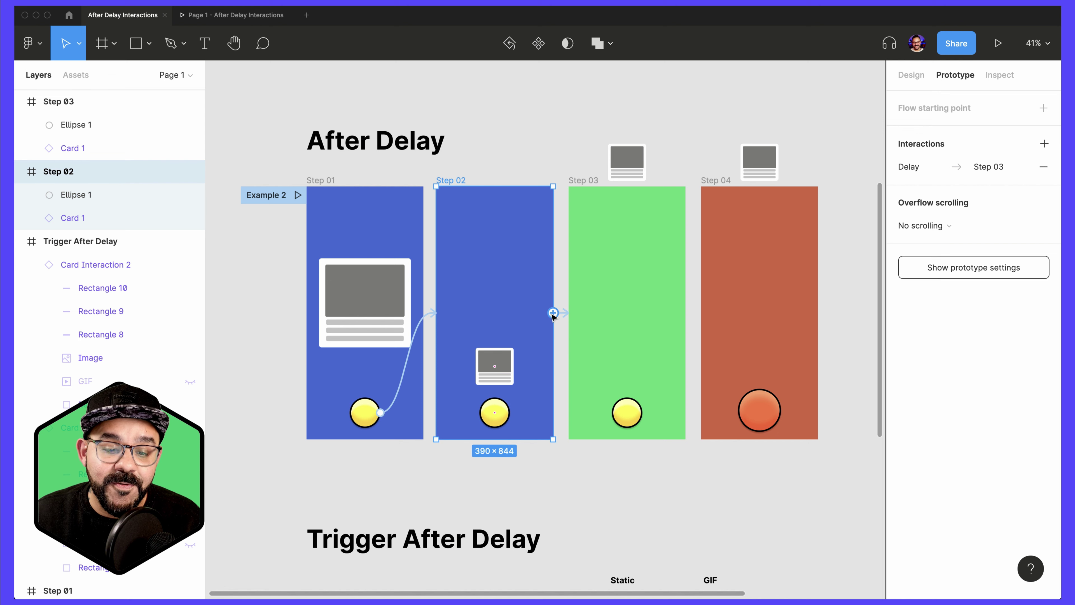
left_click(566, 313)
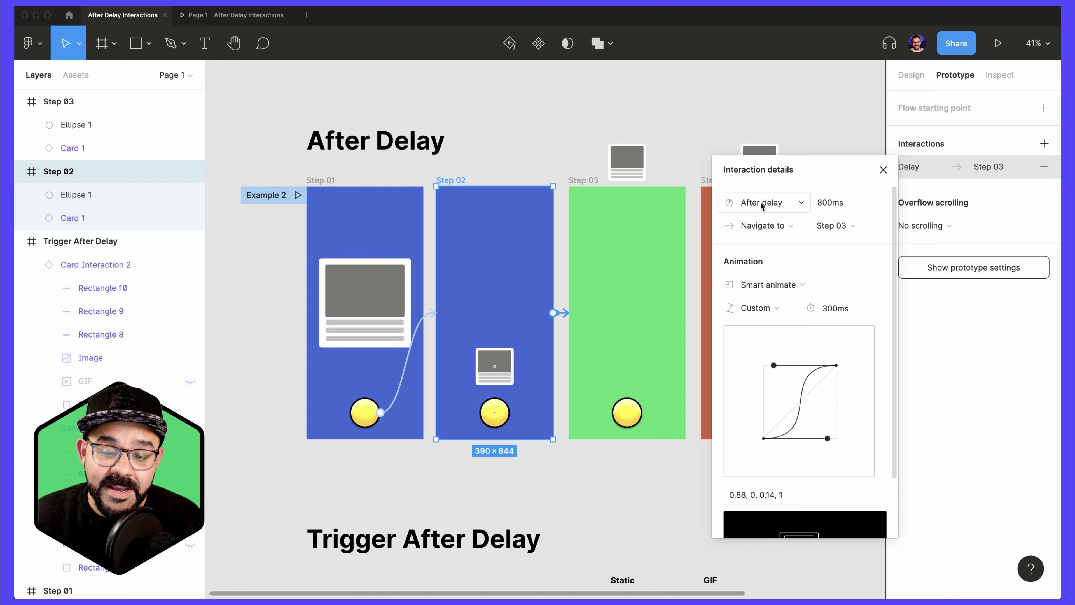
left_click(834, 208)
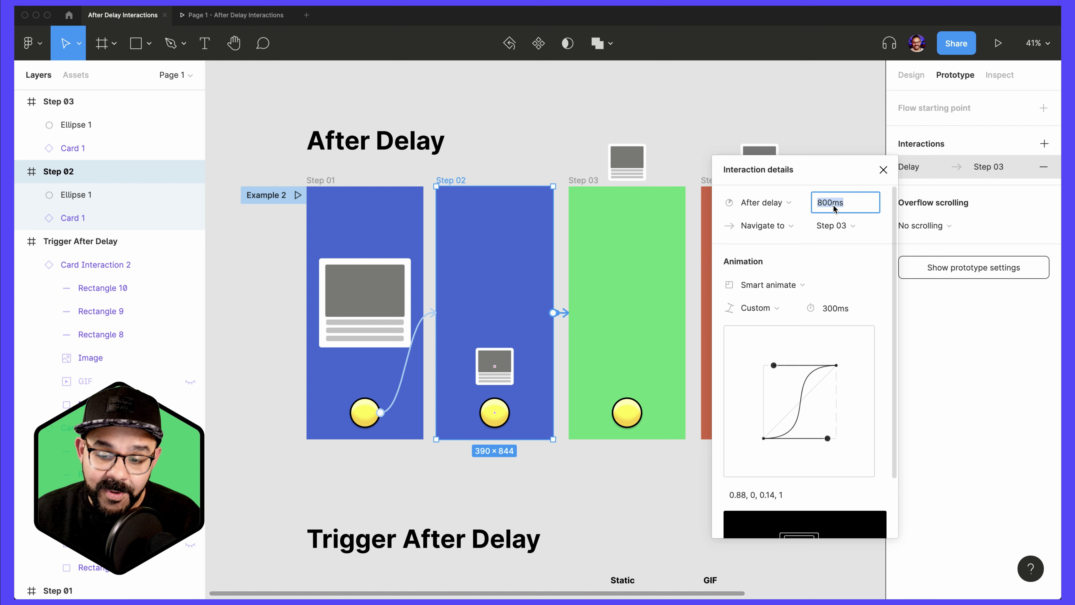
type("1")
key("Return")
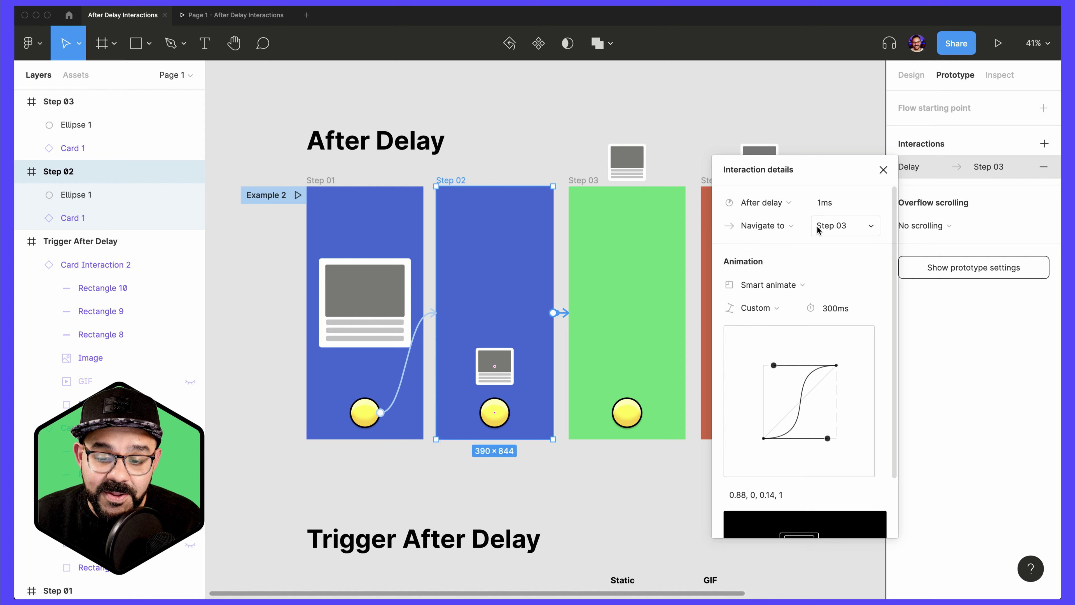
Connect the Step 03 frame to Step 04 with an 800ms After delay trigger
left_click(883, 170)
left_click(582, 180)
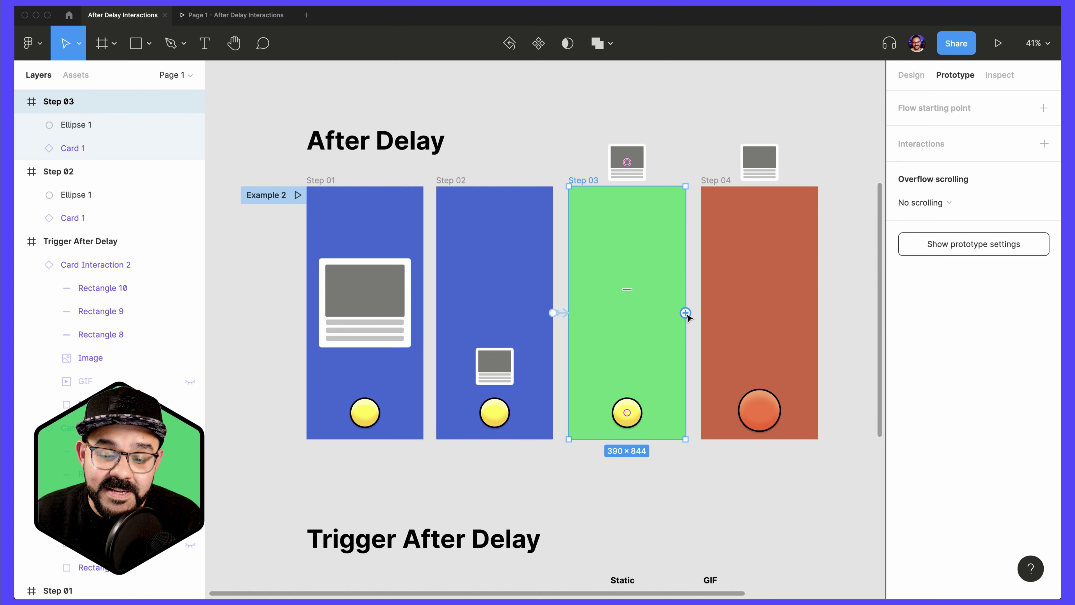
left_click_drag(686, 313, 719, 317)
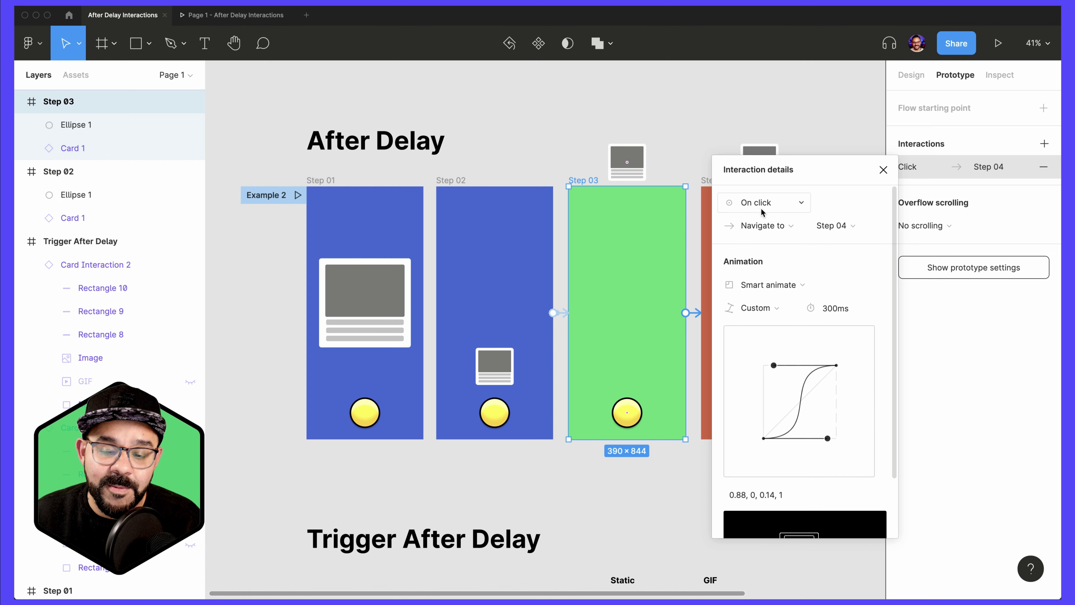
left_click(750, 204)
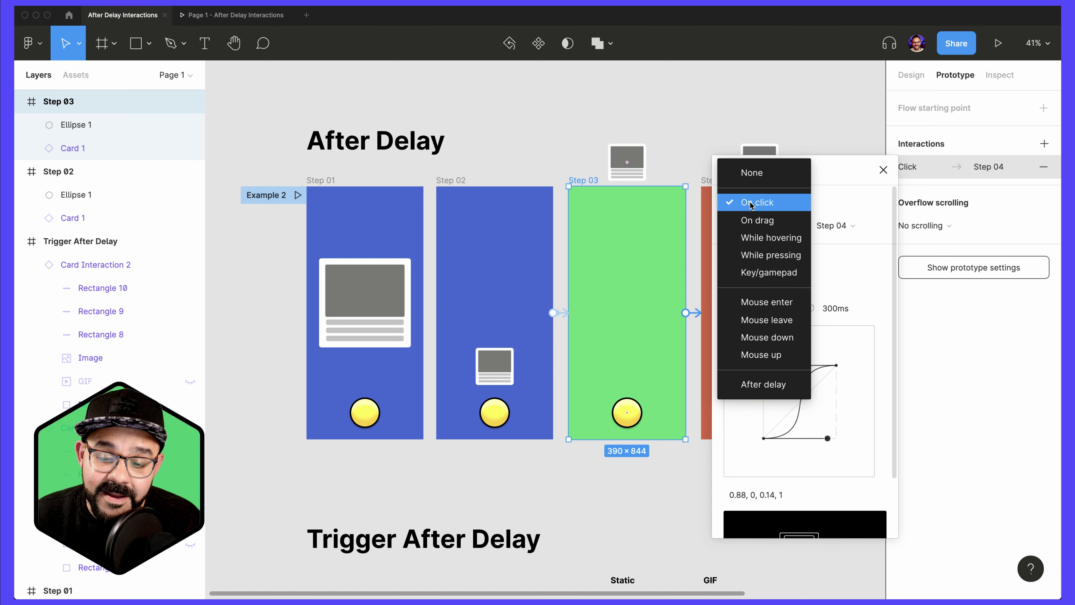
left_click(763, 384)
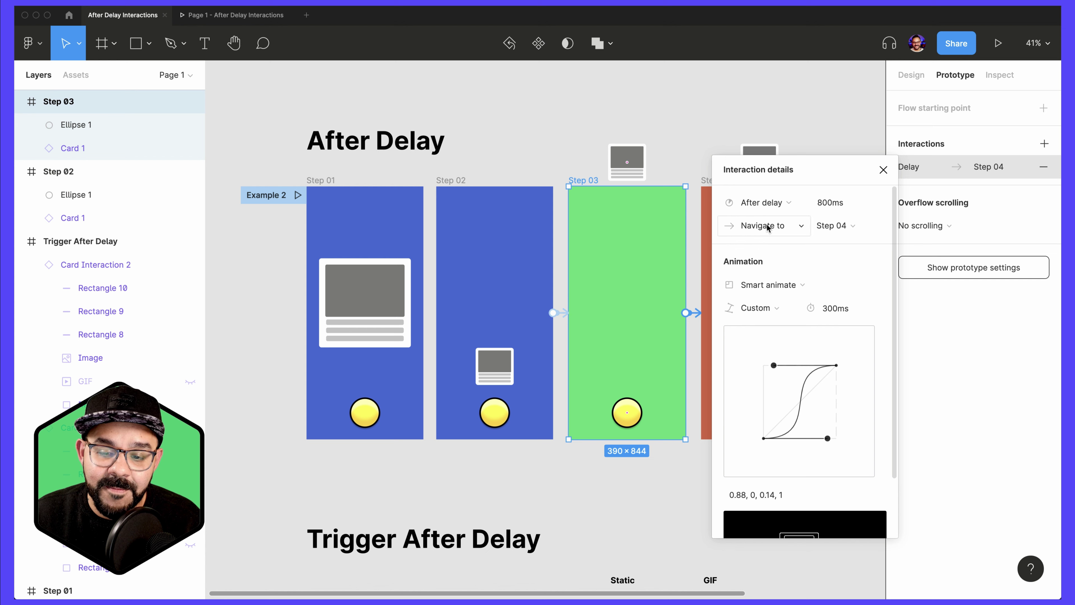
left_click(883, 169)
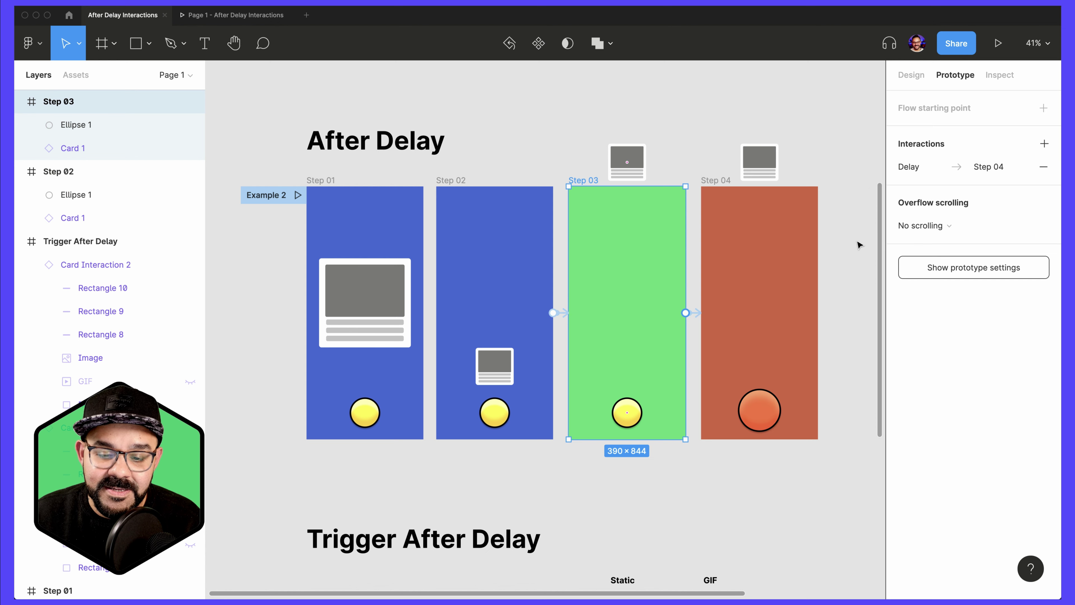
left_click(709, 455)
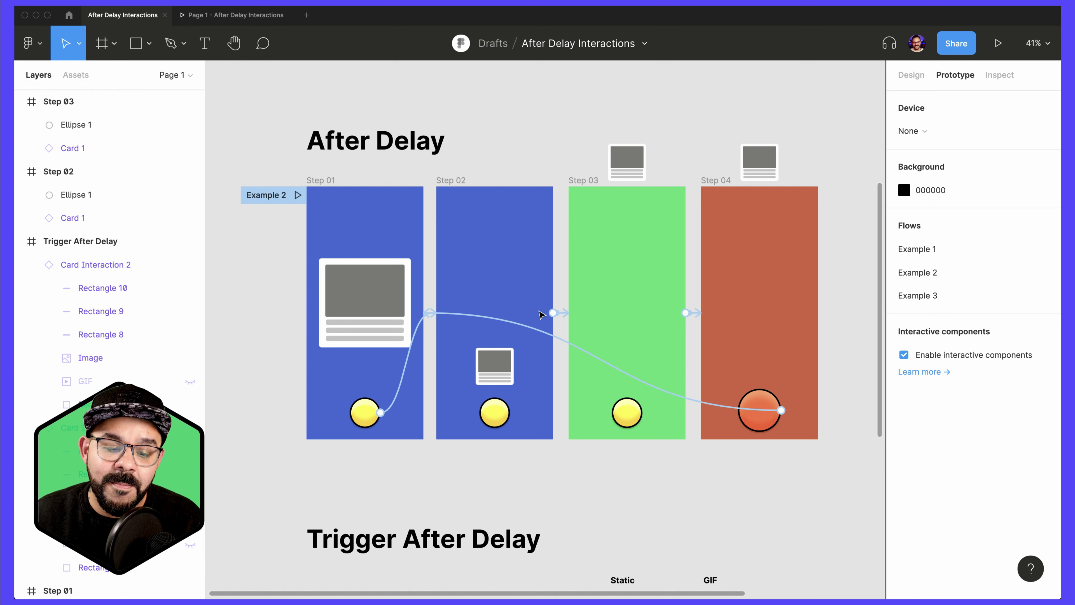
scroll(431, 343, "up", 5)
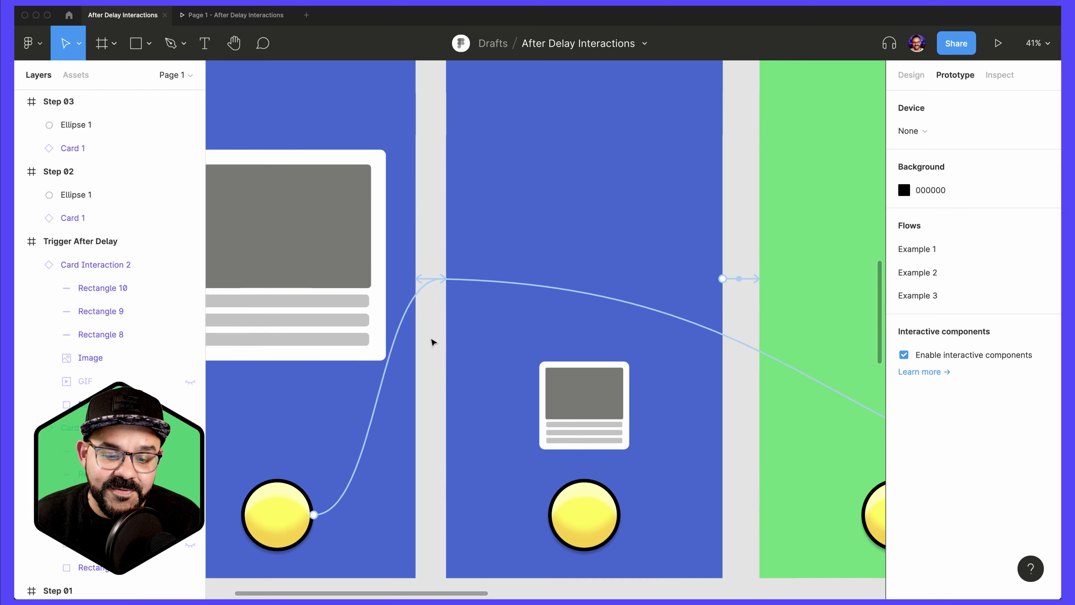
scroll(432, 343, "down", 3)
scroll(431, 343, "down", 4)
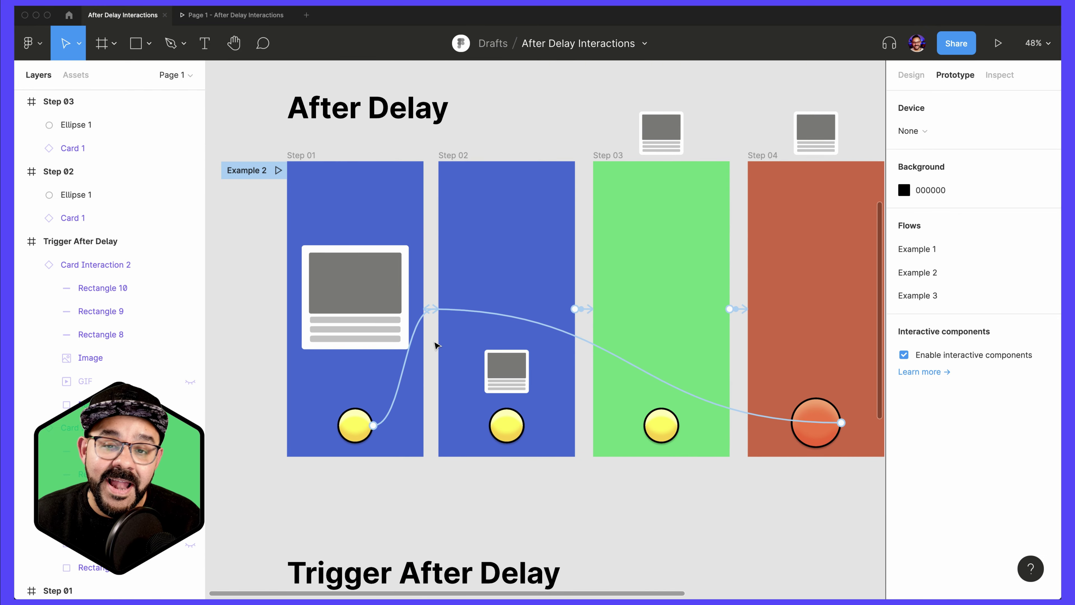
left_click(319, 220)
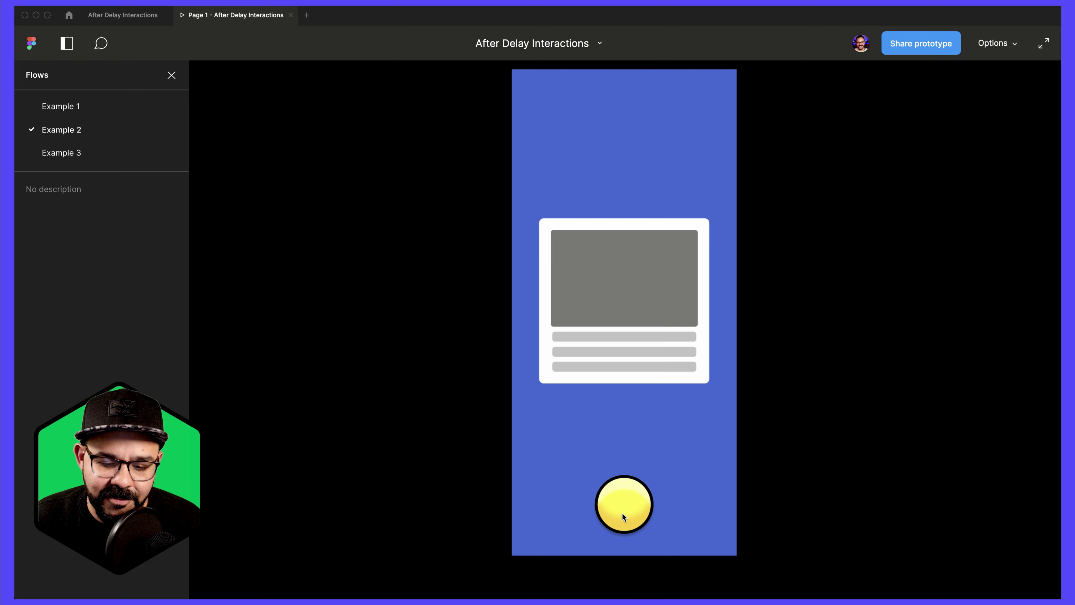
In the design file, compare the Card Interaction left card with the pink Hover variant
key("ctrl+Tab")
scroll(523, 292, "down", 5)
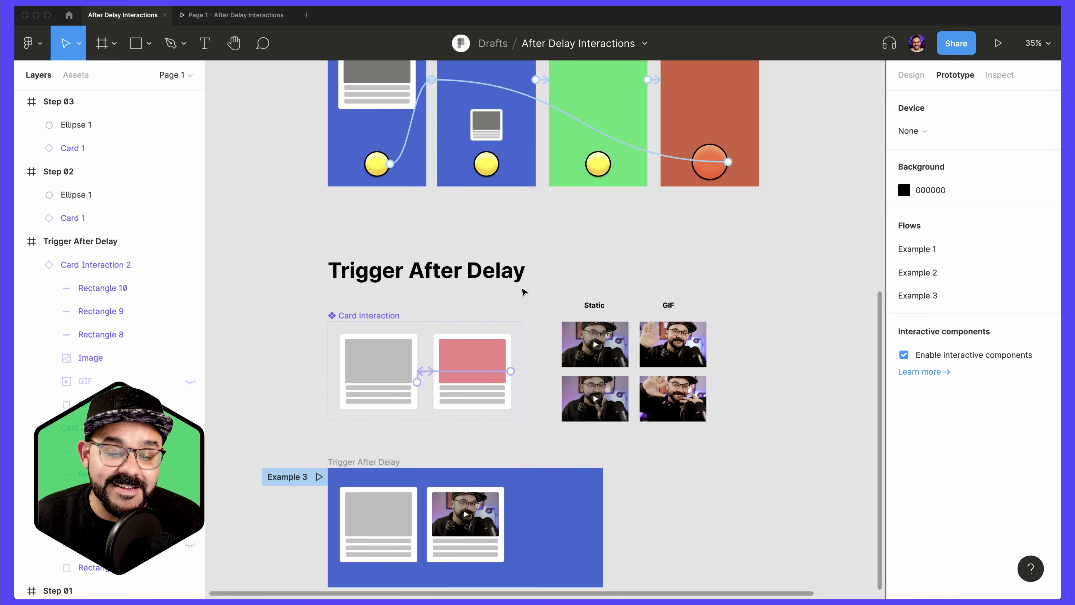
scroll(355, 257, "up", 2)
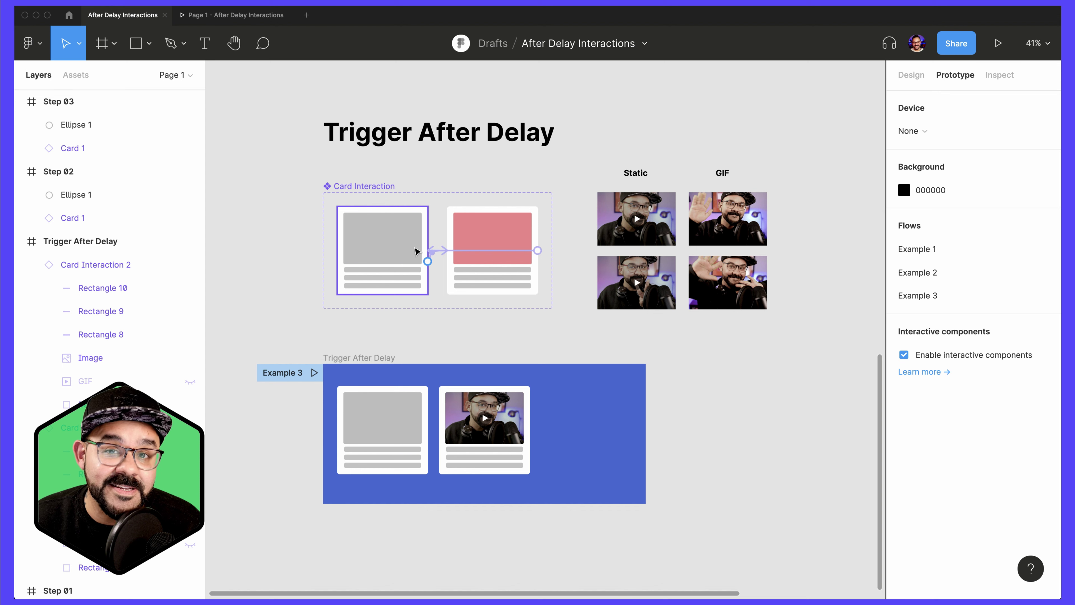
scroll(417, 275, "up", 2)
left_click(423, 253)
left_click(537, 217)
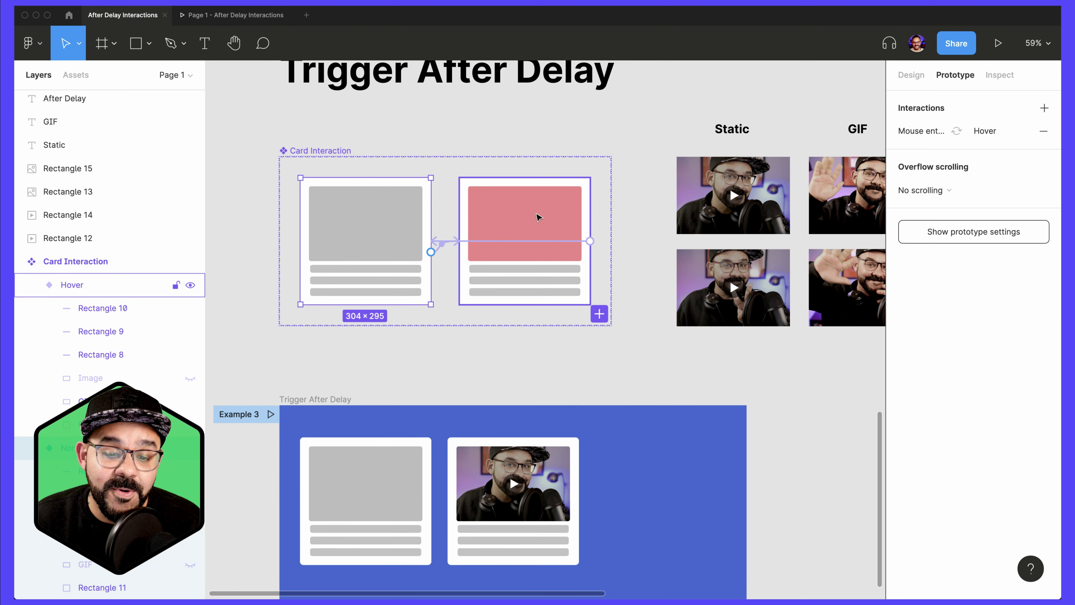
left_click(392, 219)
left_click(514, 221)
left_click(394, 218)
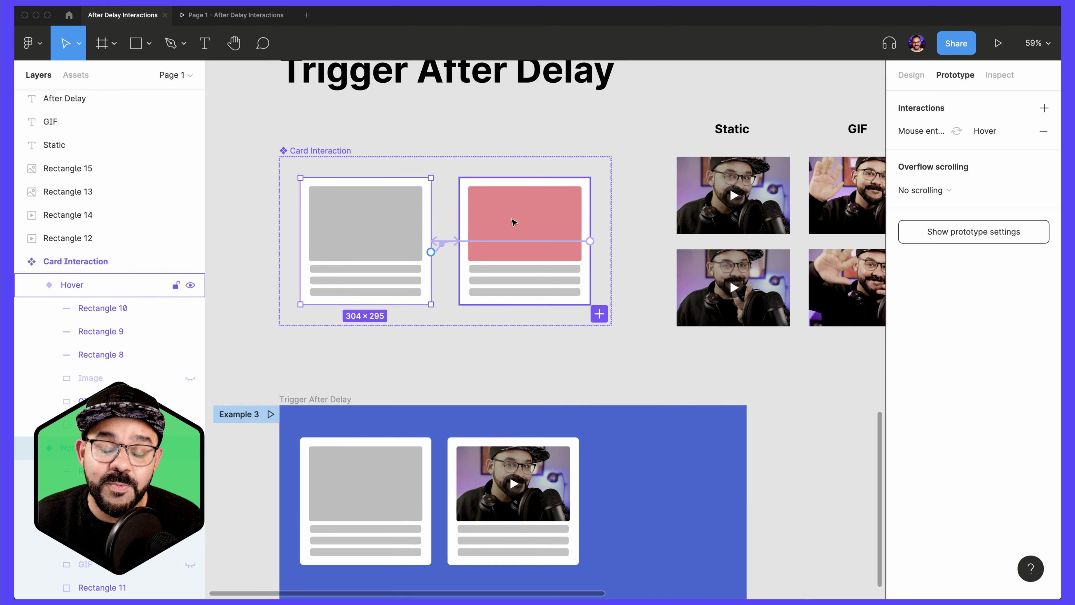
left_click(499, 215)
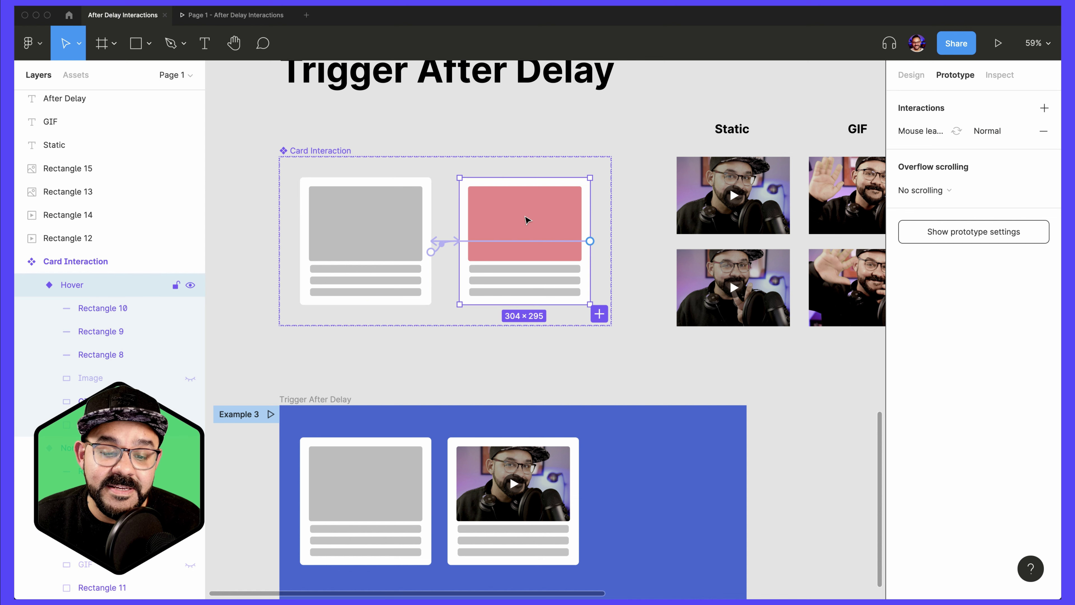
Open the left card's Mouse enter and the Hover card's return interaction details
scroll(355, 221, "down", 3)
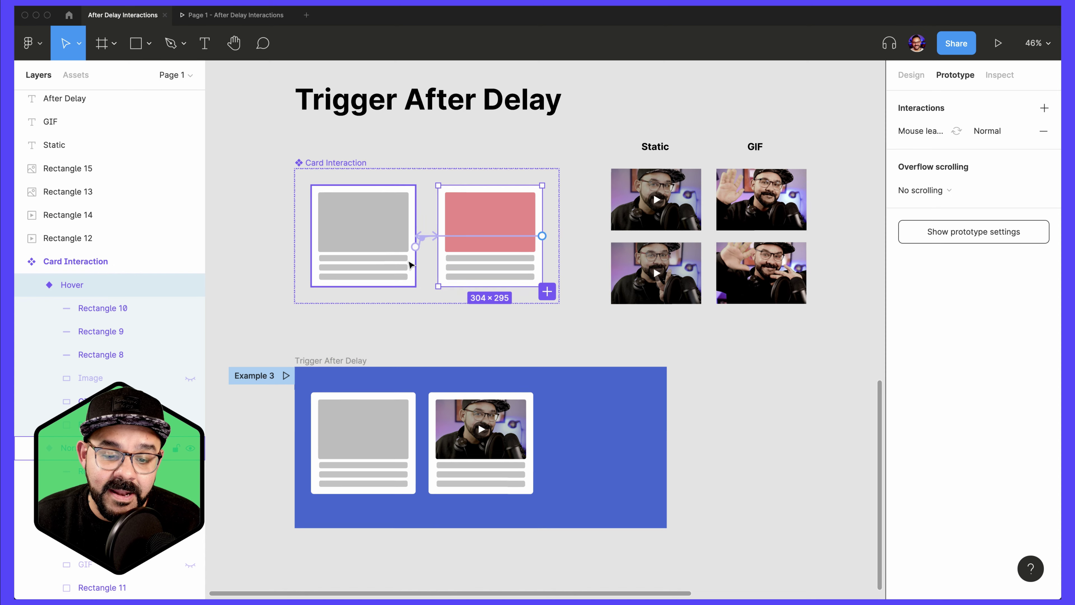
scroll(425, 233, "up", 4)
left_click(422, 248)
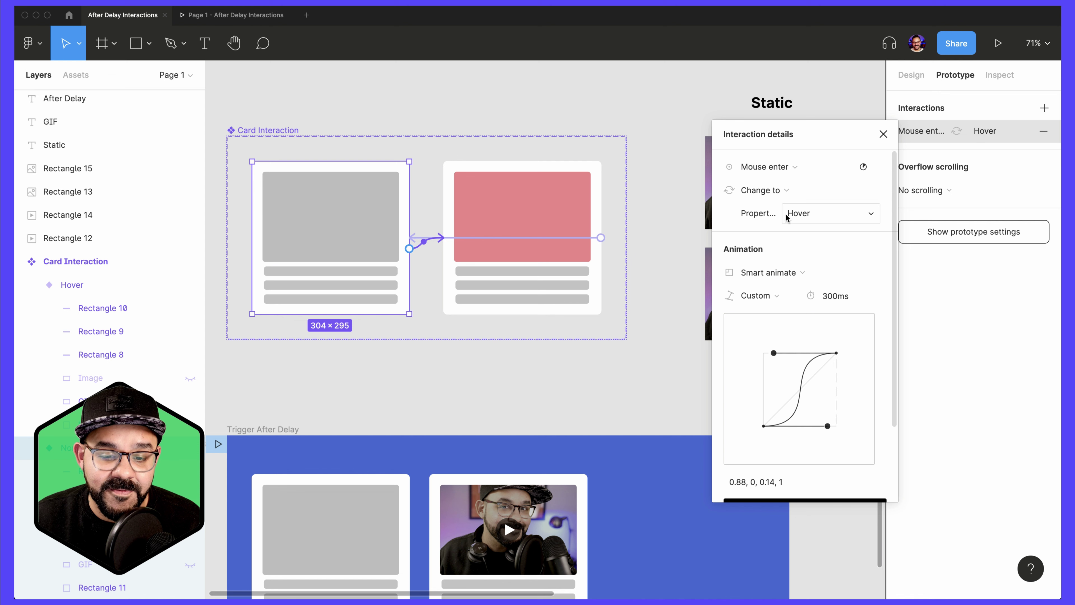
left_click(418, 241)
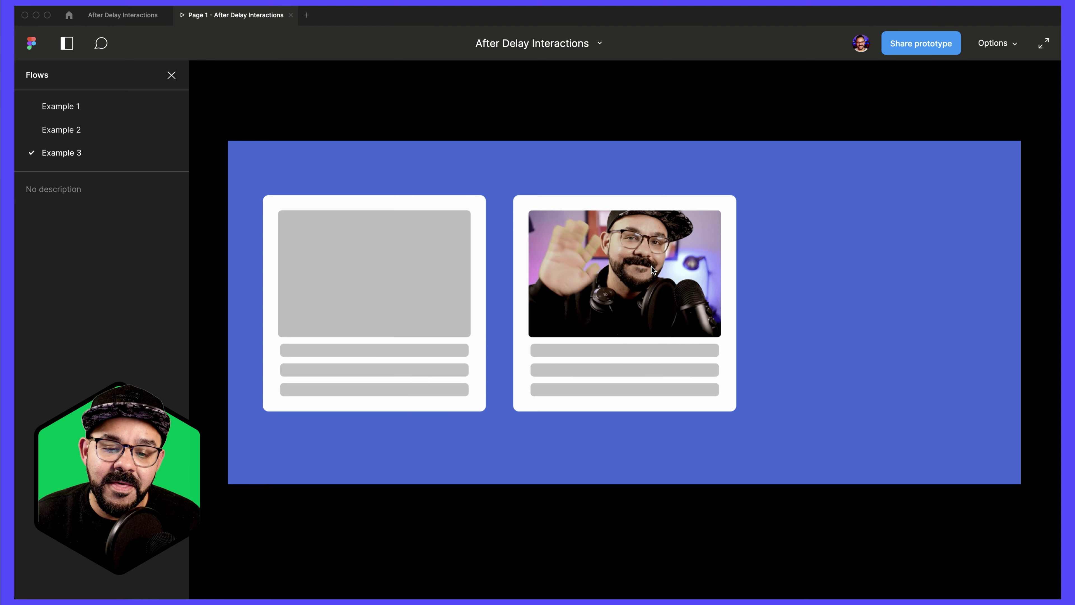
Play the right card's GIF in the prototype viewer, then return to the editor
mouse_move(657, 281)
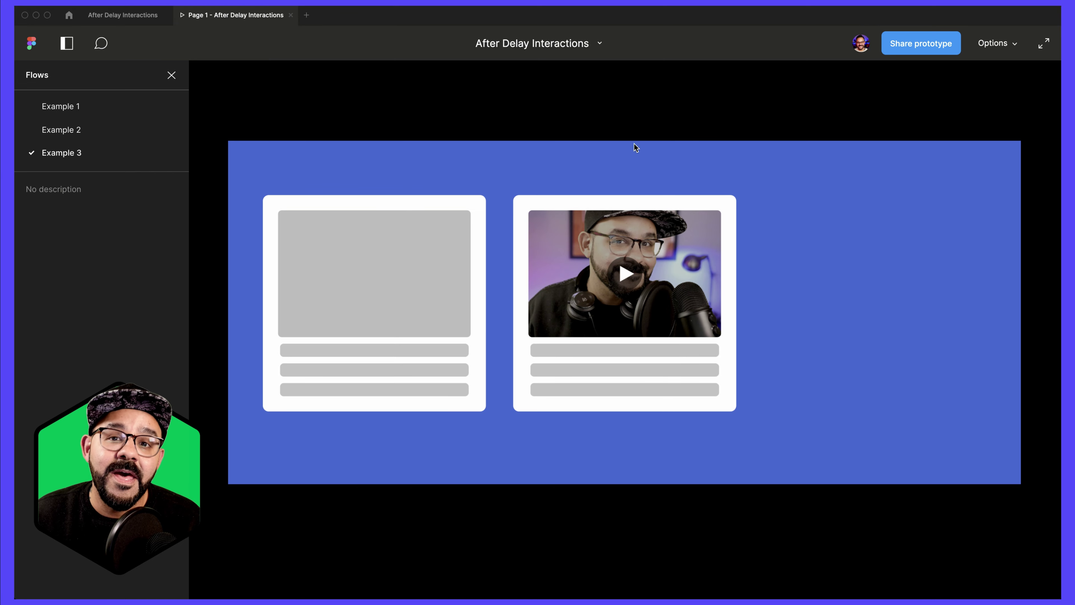
left_click(125, 15)
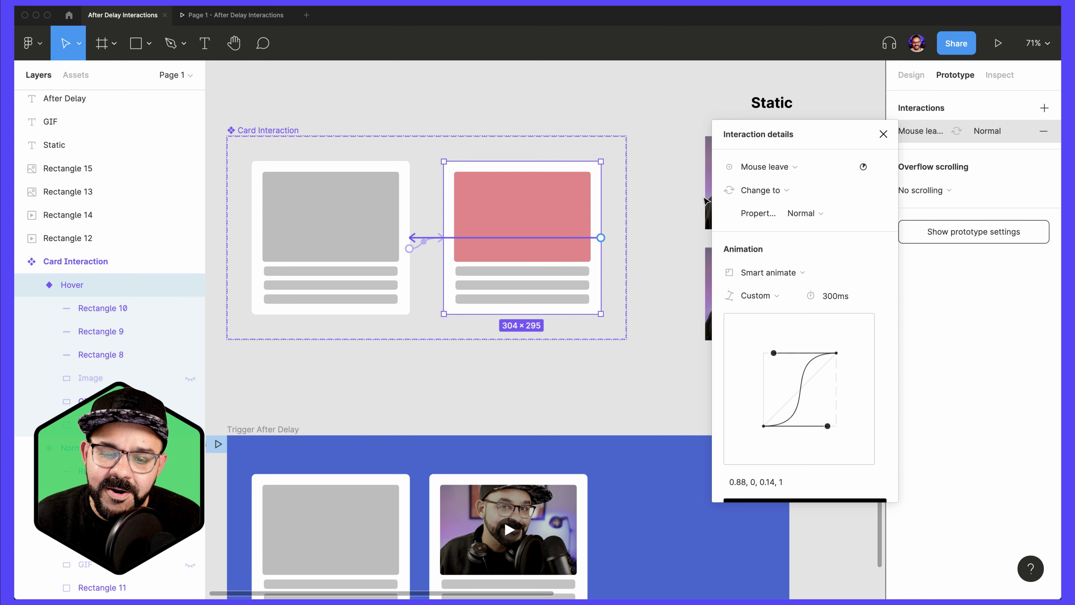
Make the Hover card's Mouse leave trigger wait 800ms before reverting to Normal
left_click(863, 167)
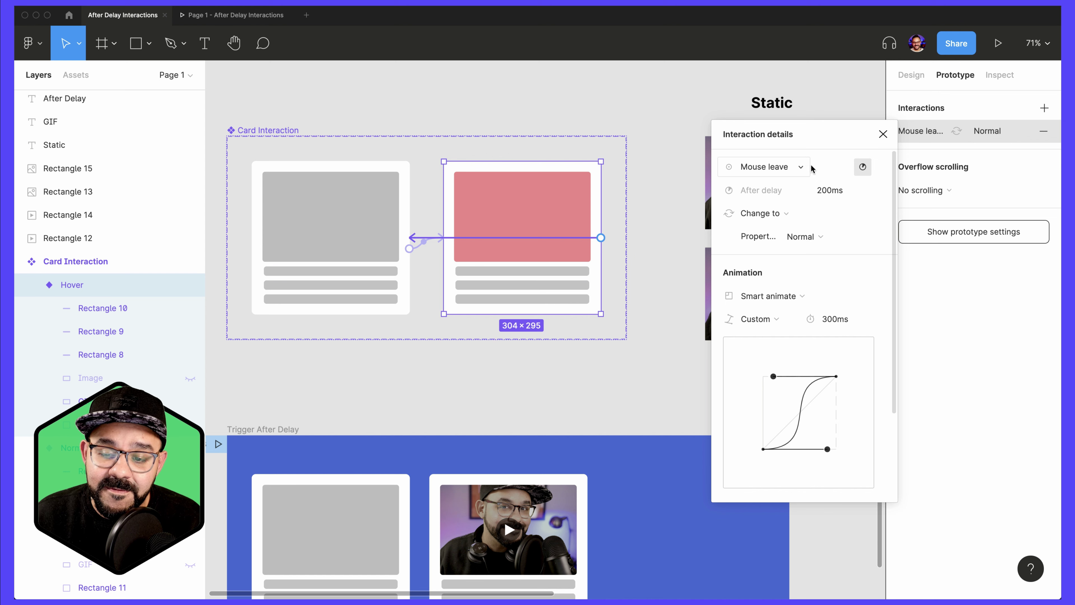
left_click(834, 191)
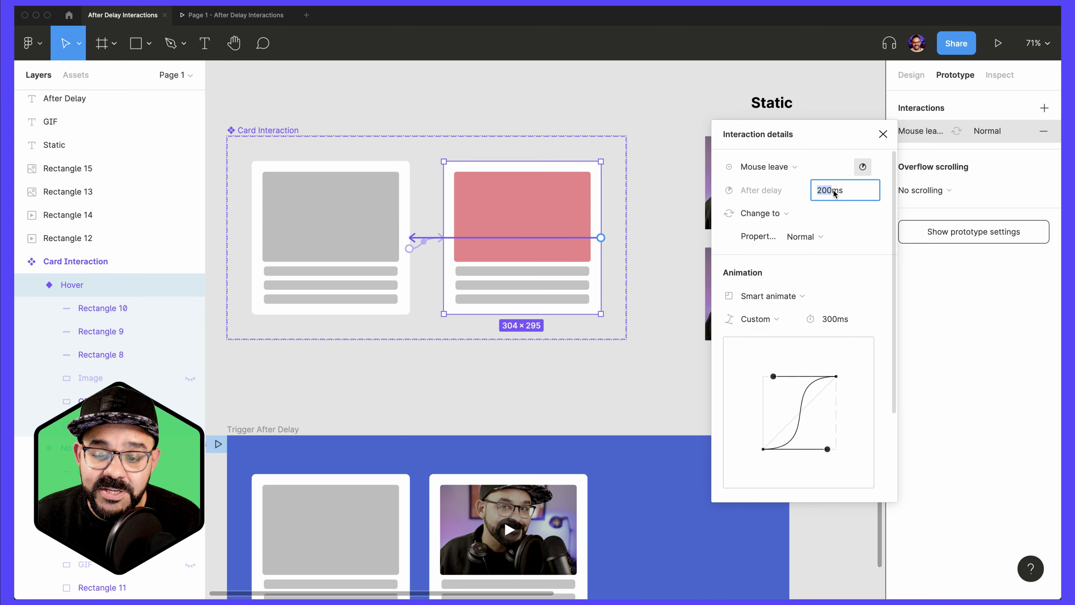
double_click(832, 192)
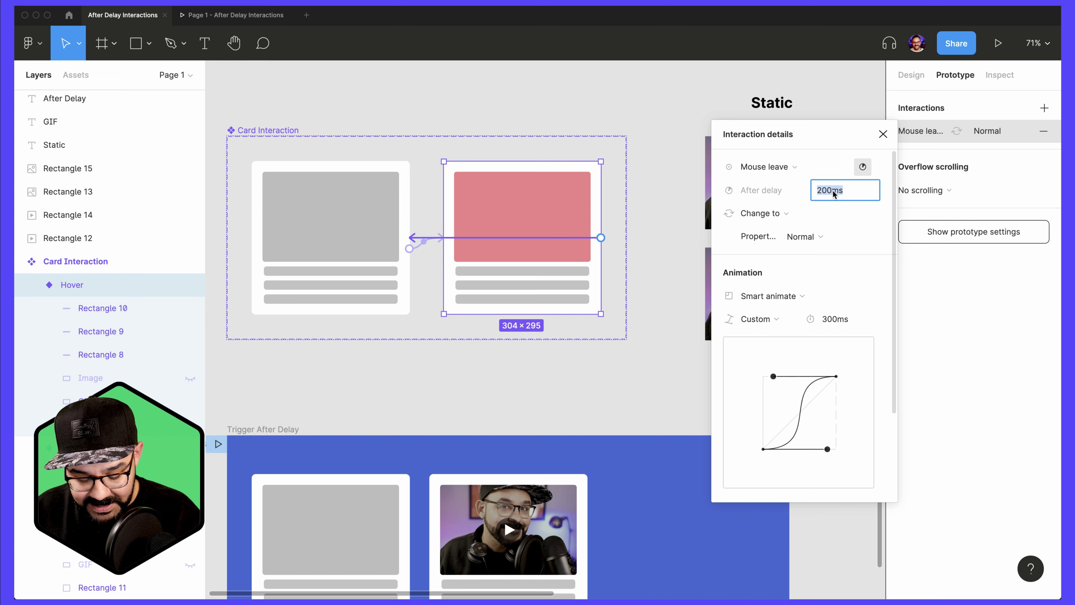
type("800ms")
key("Return")
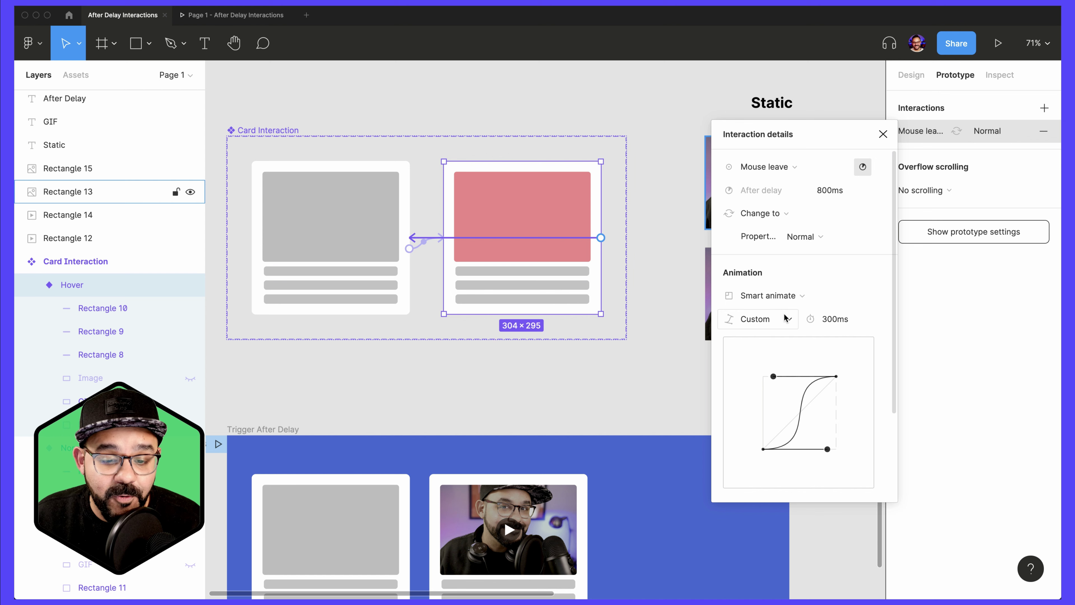
left_click(650, 381)
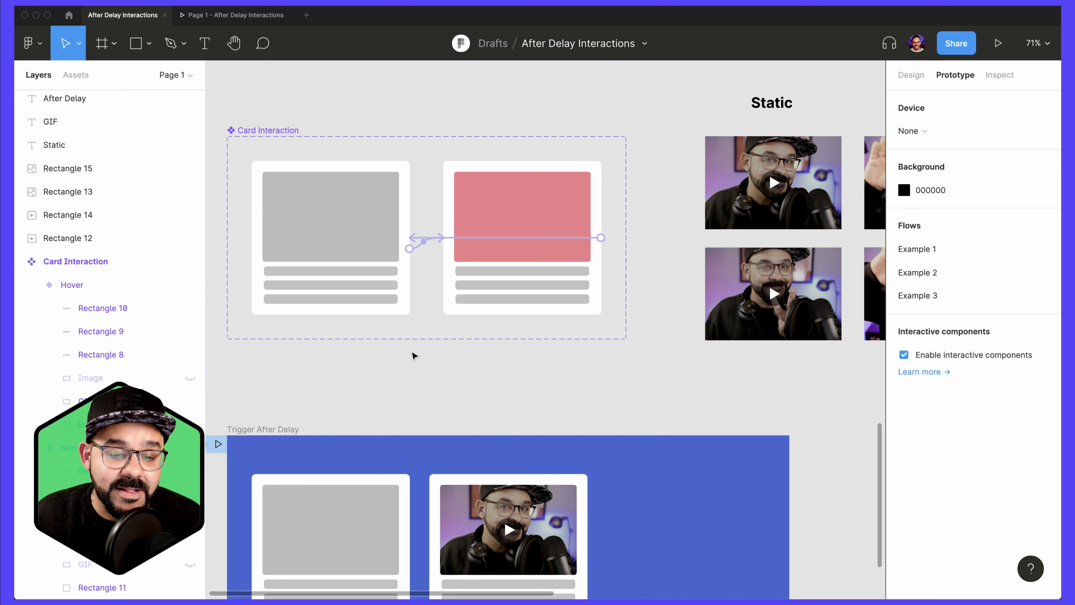
Recheck the left card's Mouse enter and Hover card's interactions, keeping the Mouse leave trigger
left_click(421, 249)
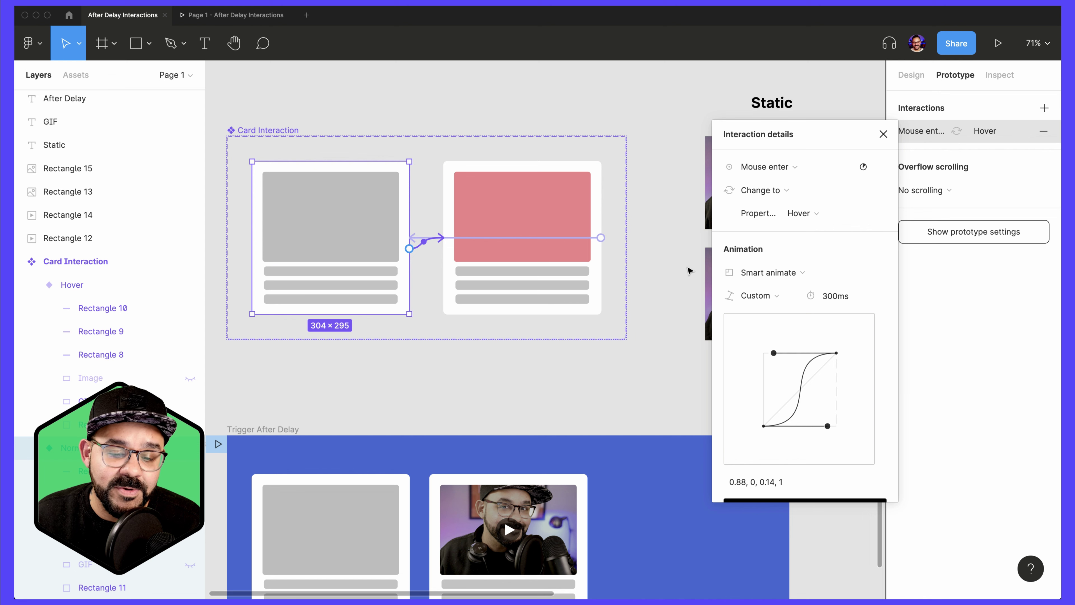
left_click(473, 173)
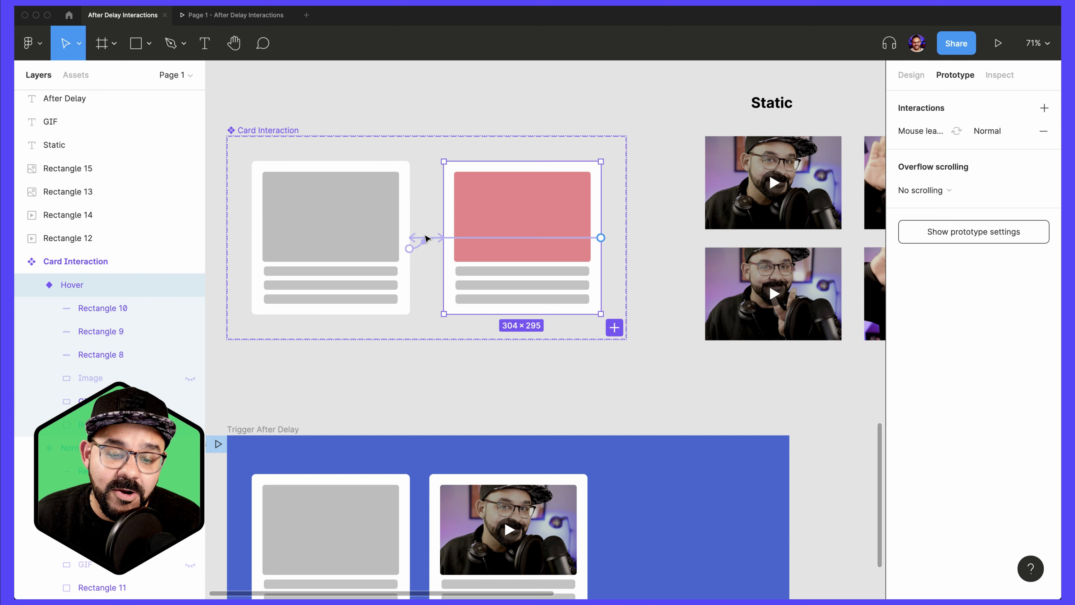
left_click(413, 238)
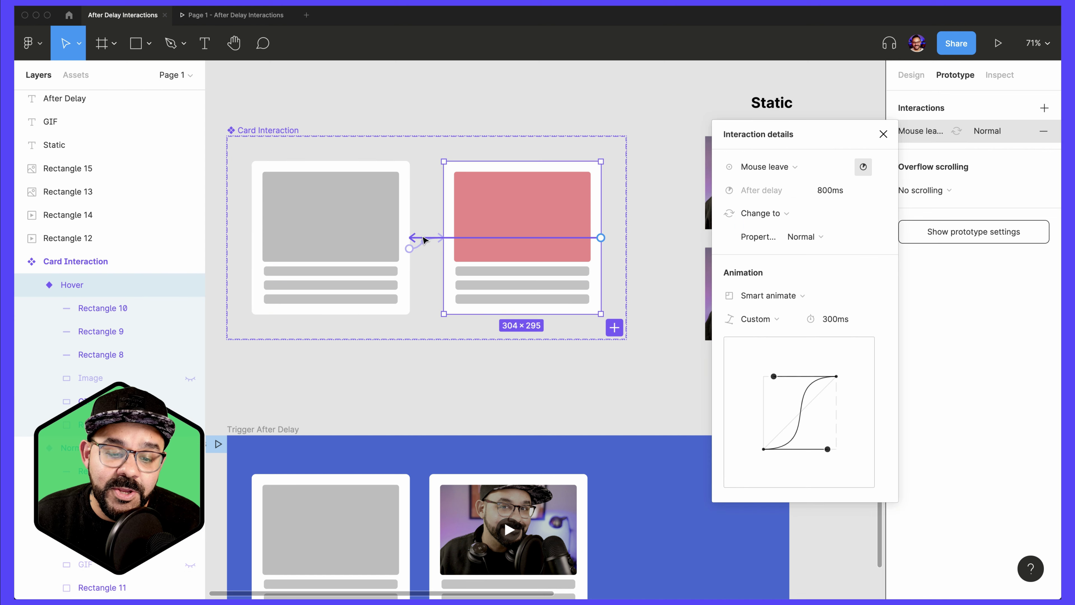
left_click(792, 168)
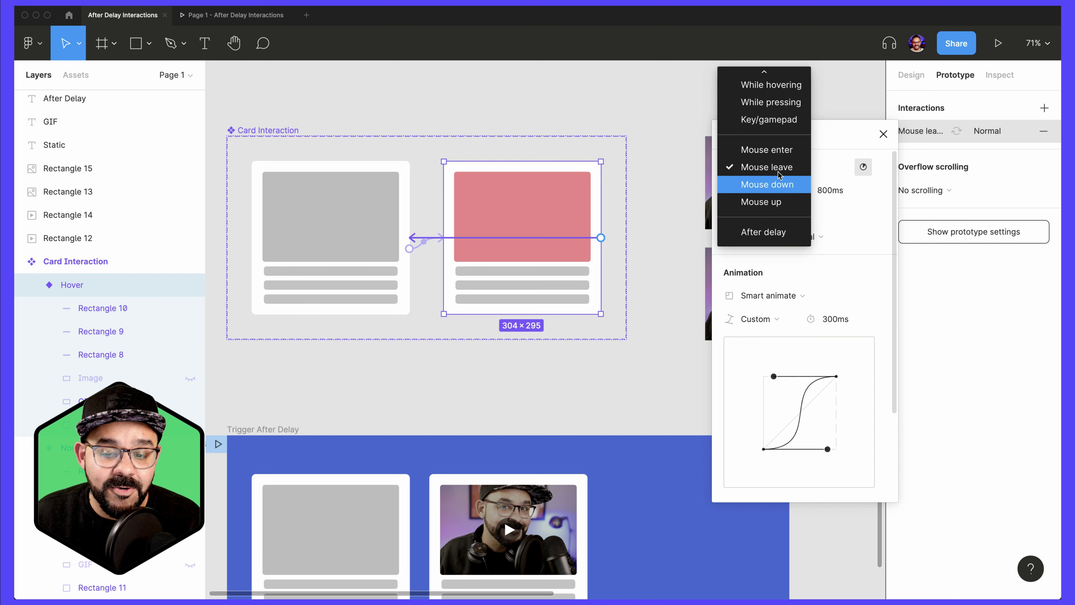
left_click(780, 168)
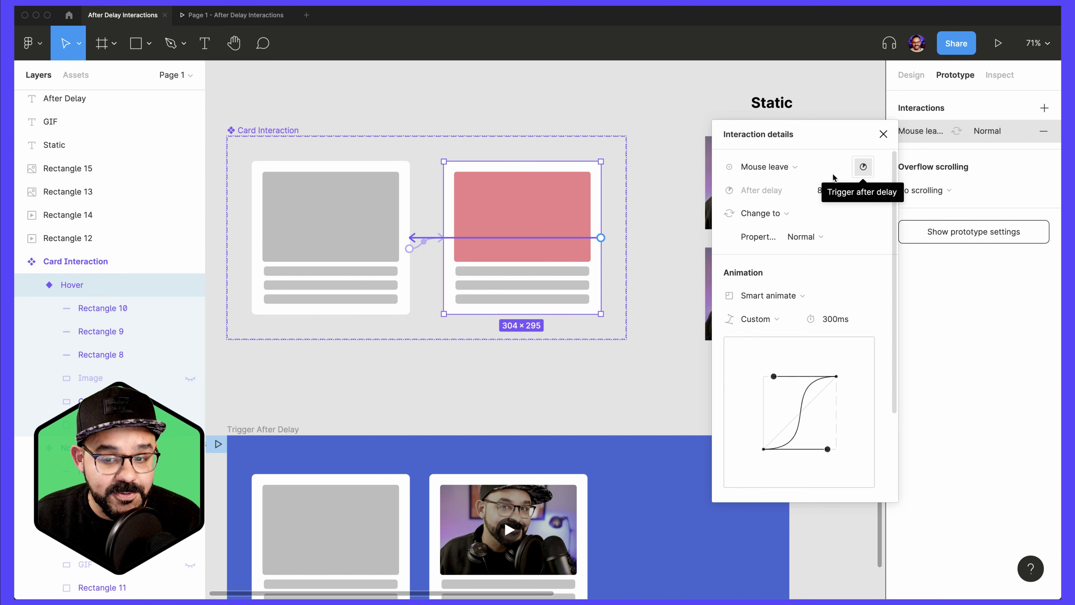
left_click(668, 245)
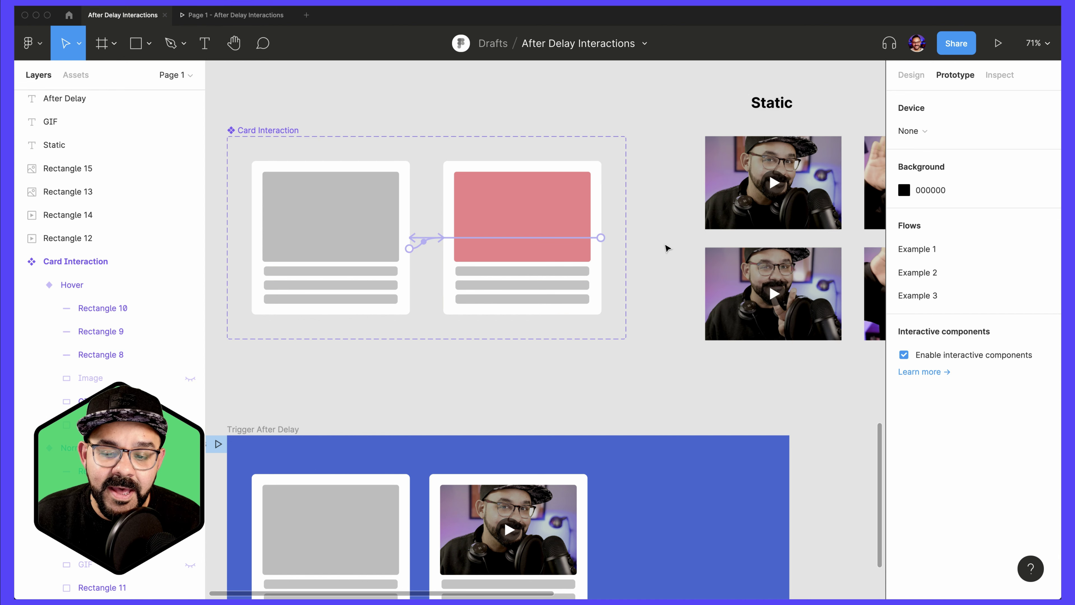
Duplicate a card in the Trigger After Delay frame into a third slot
scroll(631, 356, "down", 3)
scroll(611, 334, "down", 2, "ctrl")
scroll(611, 335, "down", 2)
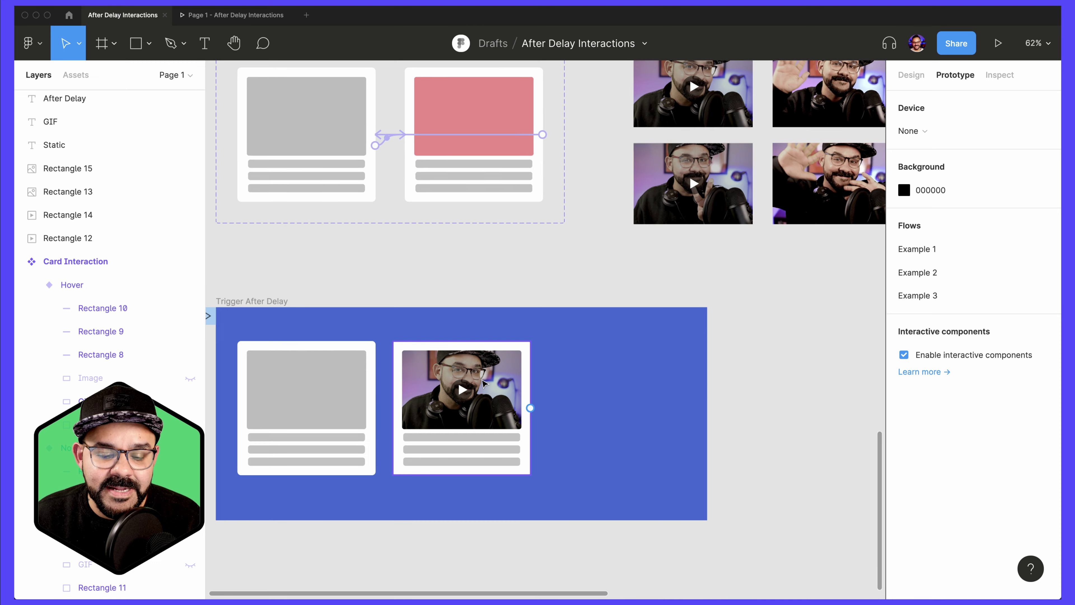
left_click(423, 390)
left_click(298, 402)
left_click_drag(299, 403, 628, 400)
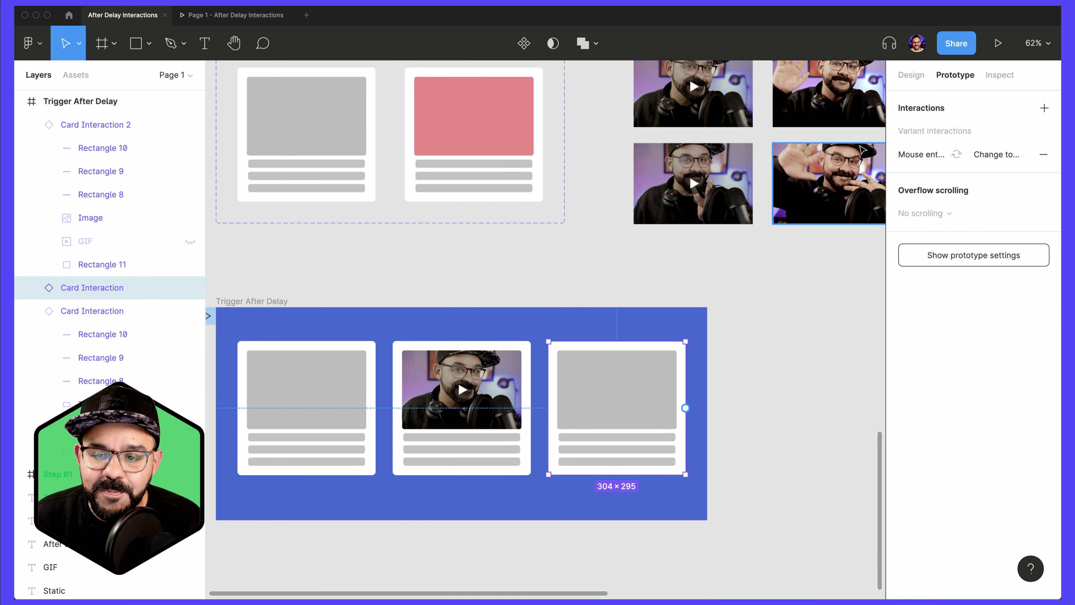
left_click(910, 75)
left_click(806, 316)
Paste the video thumbnail's image fill onto the third card's grey image placeholder
scroll(779, 322, "down", 2)
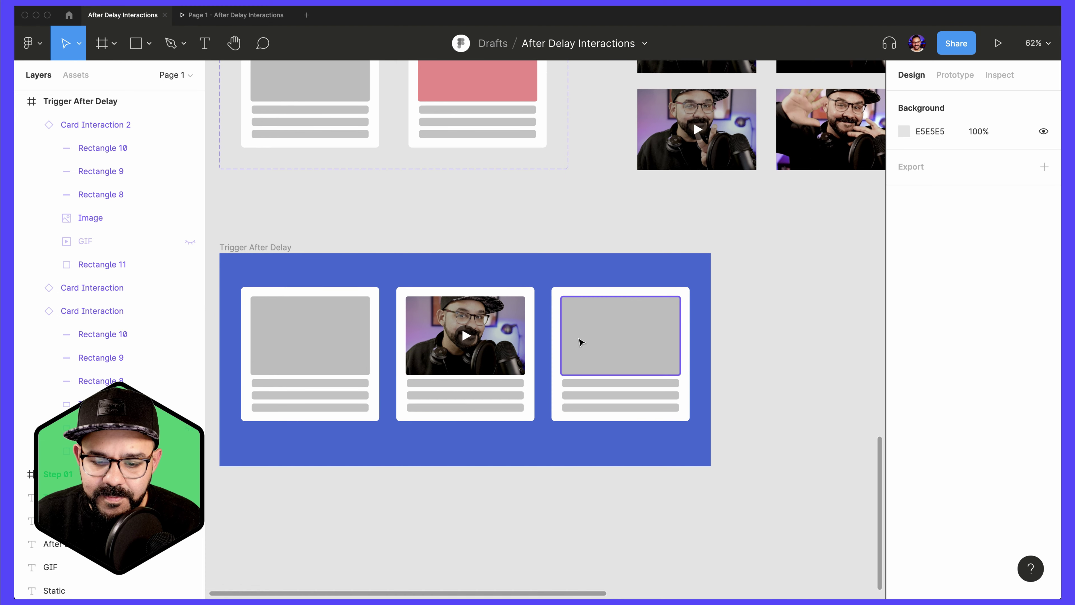
left_click(615, 340)
scroll(775, 226, "up", 2)
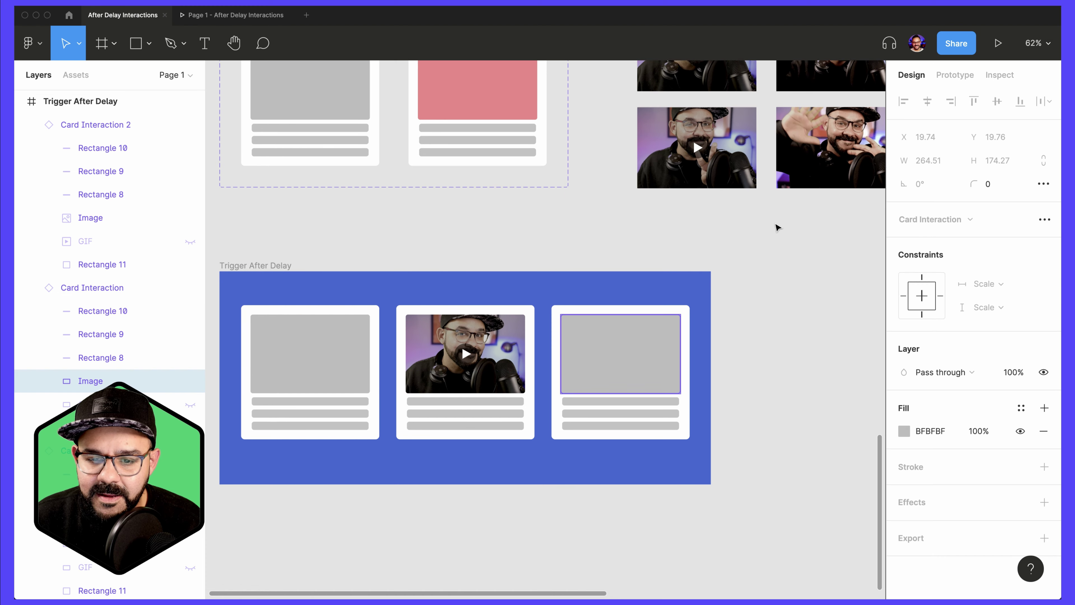
scroll(778, 228, "up", 2)
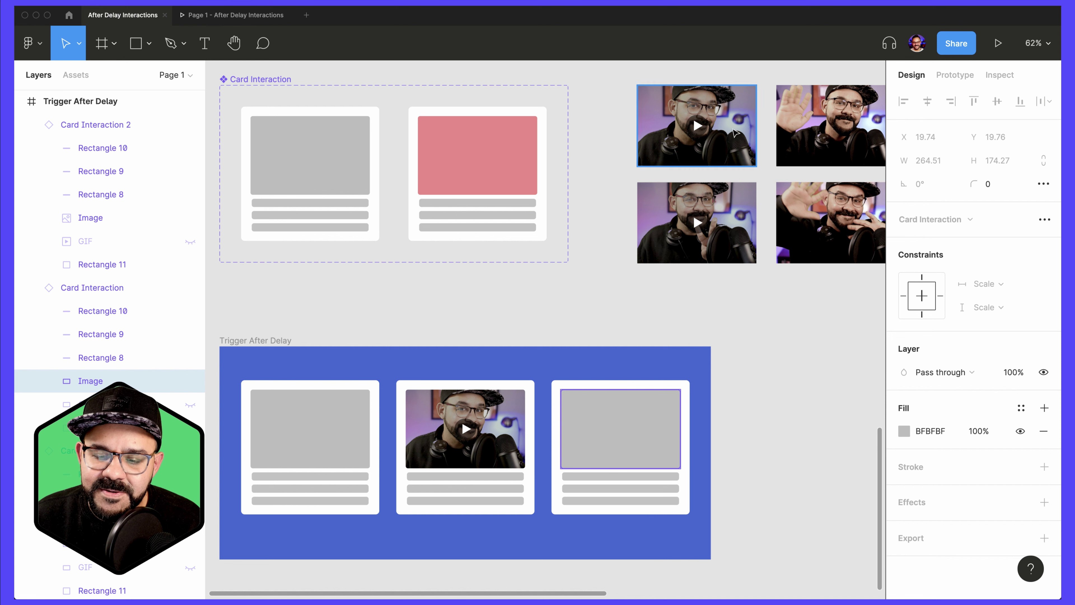
scroll(825, 175, "right", 2)
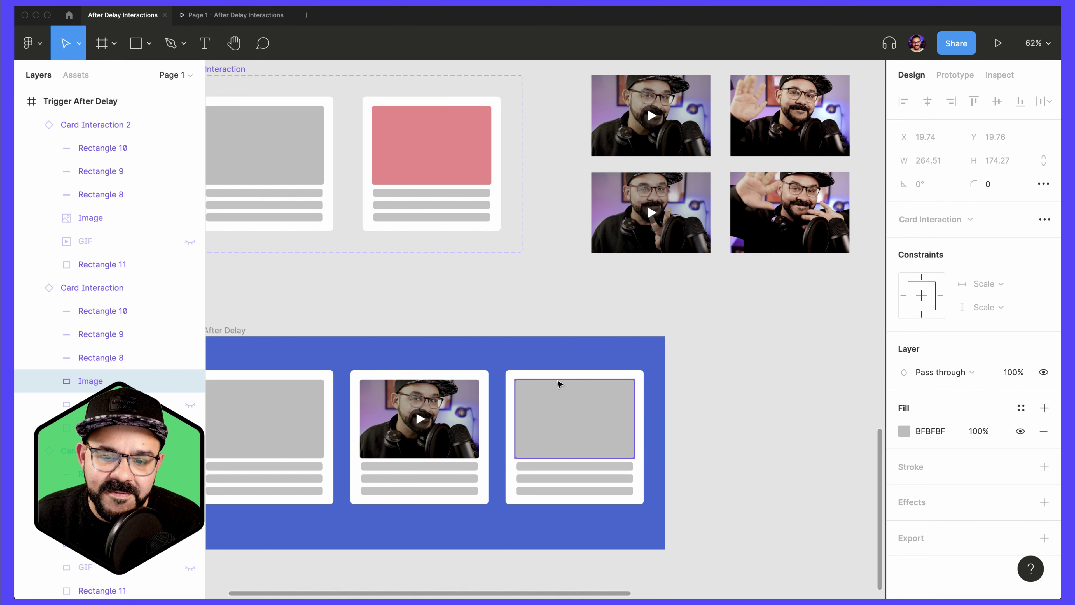
left_click(677, 229)
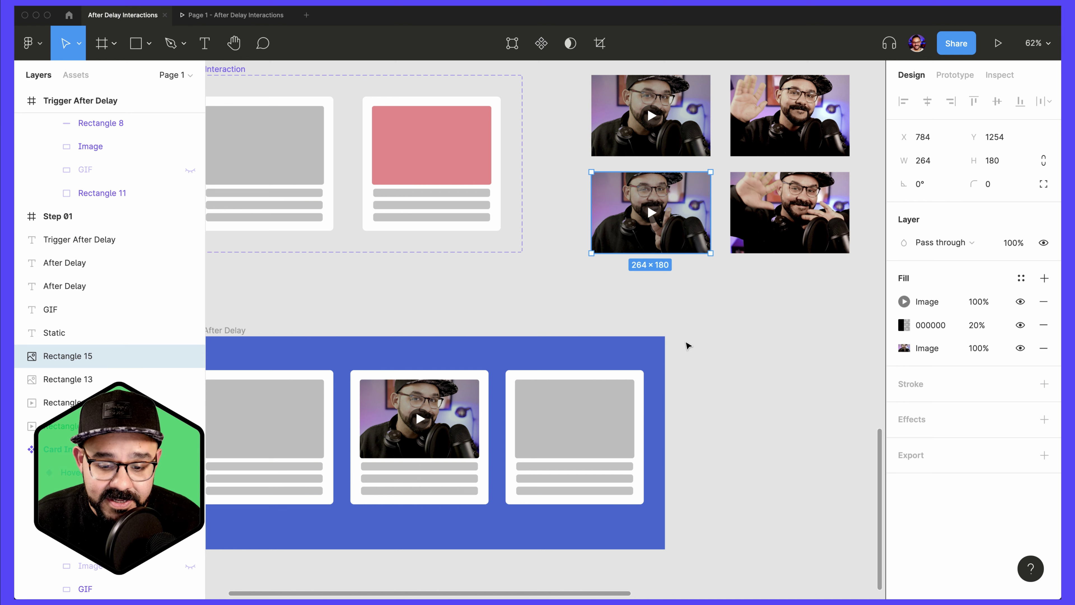
left_click(612, 448)
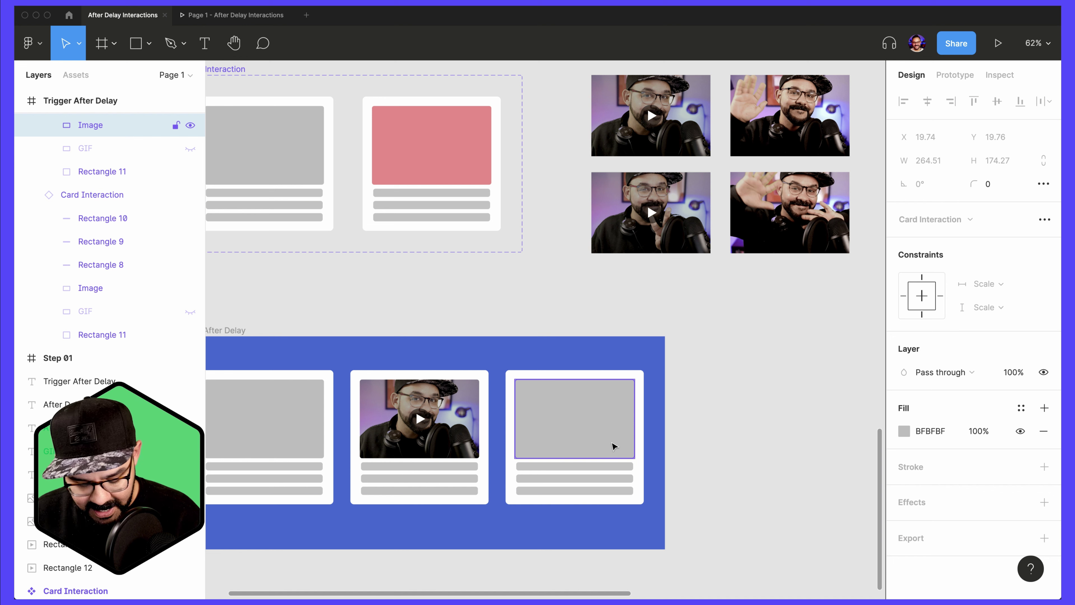
key("super+alt+v")
Switch the third card to Hover and apply the waving GIF fill to its pink rectangle
key("Escape")
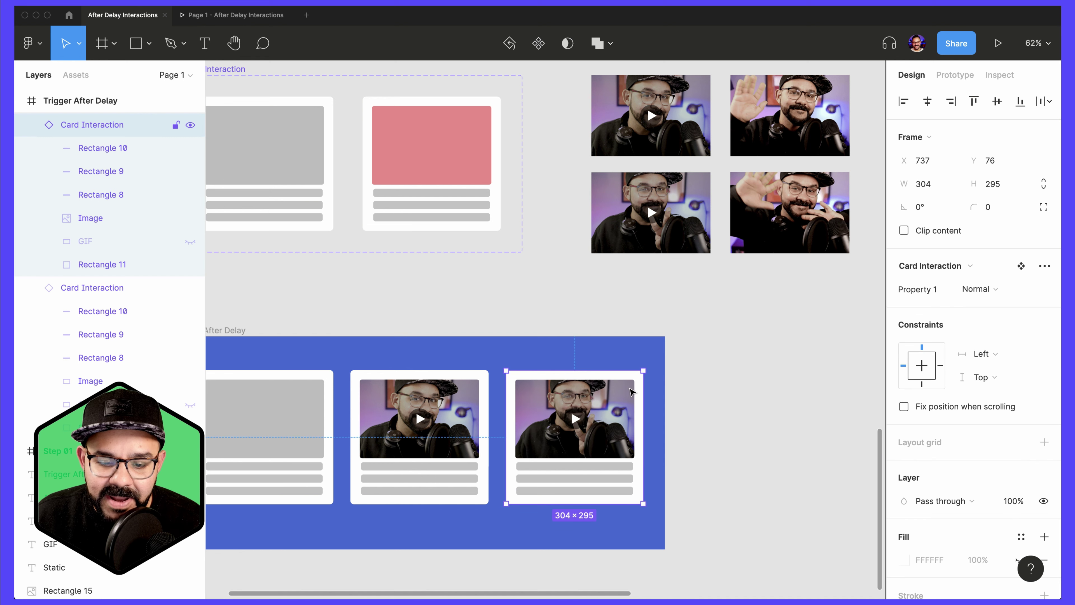
left_click(977, 289)
left_click(978, 306)
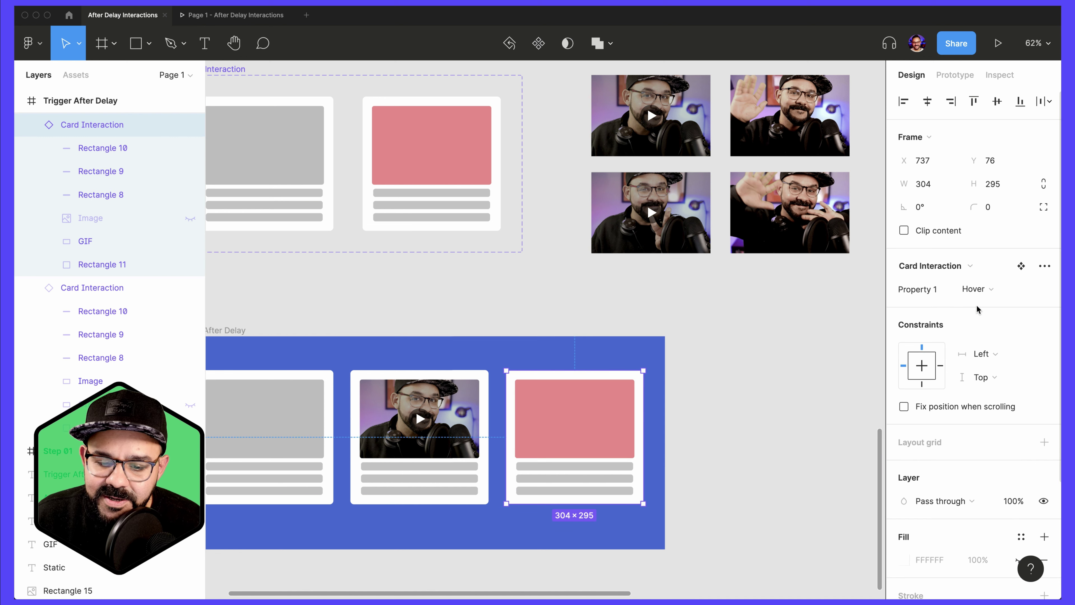
left_click(806, 194)
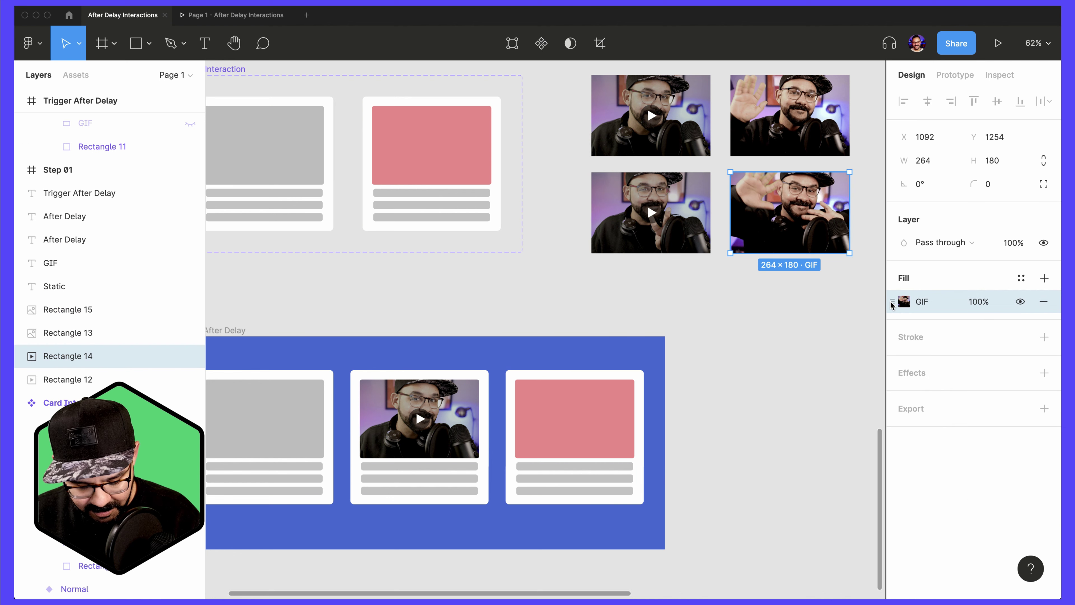
left_click_drag(891, 304, 561, 414)
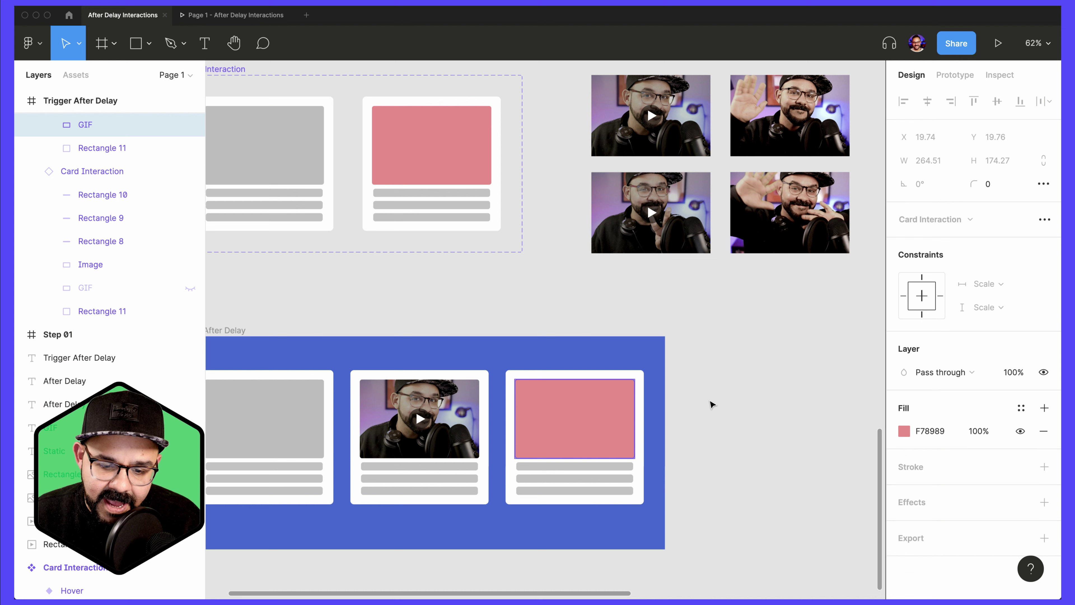
Set the third card's Property 1 back to Normal
left_click(642, 373)
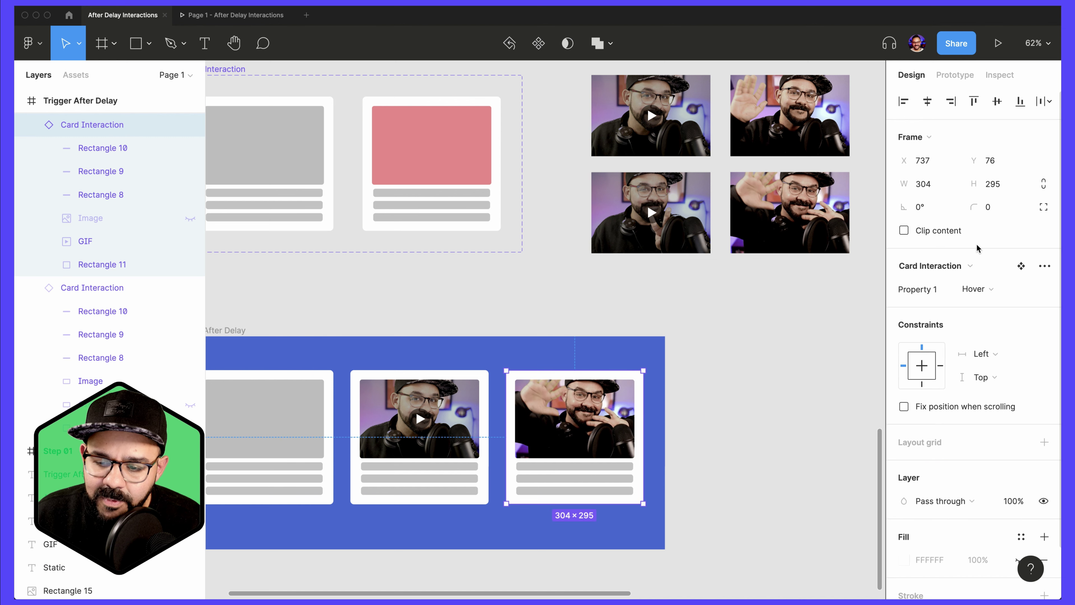
left_click(983, 291)
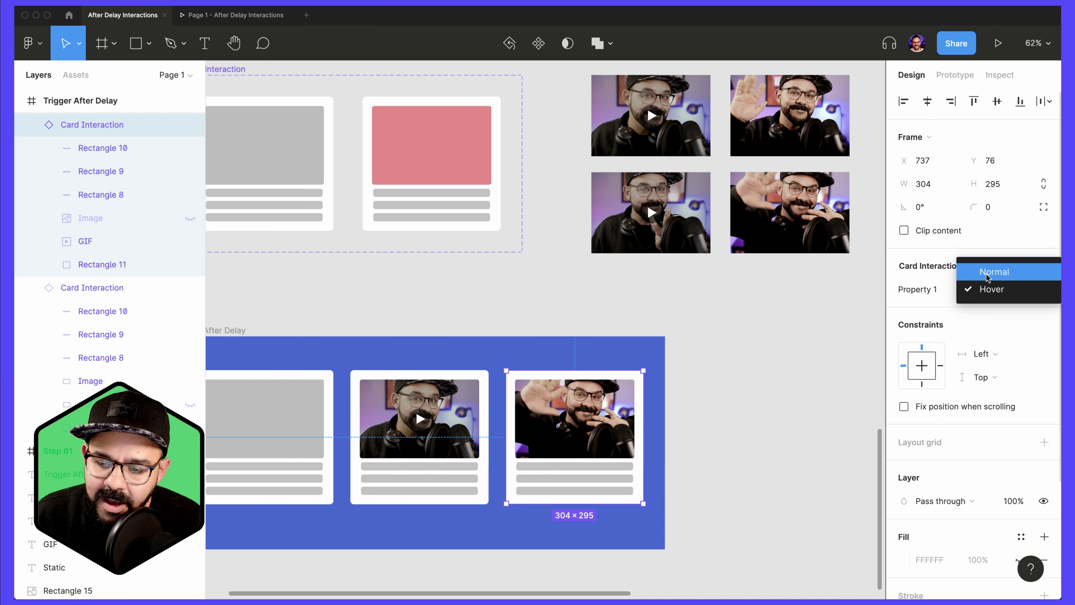
left_click(986, 273)
left_click(773, 365)
left_click_drag(710, 365, 810, 362)
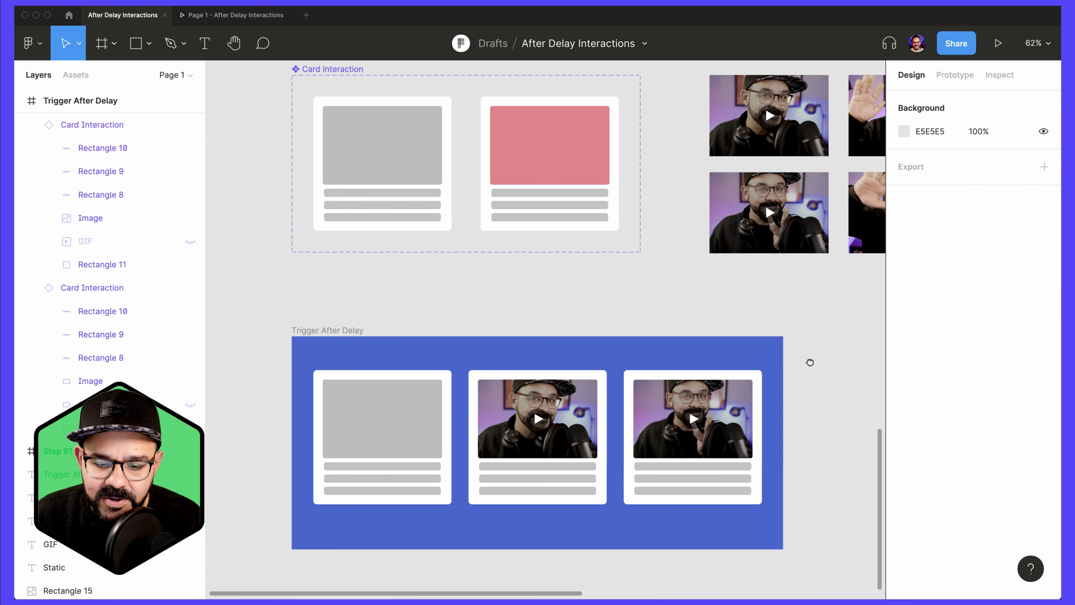
scroll(810, 362, "down", 1)
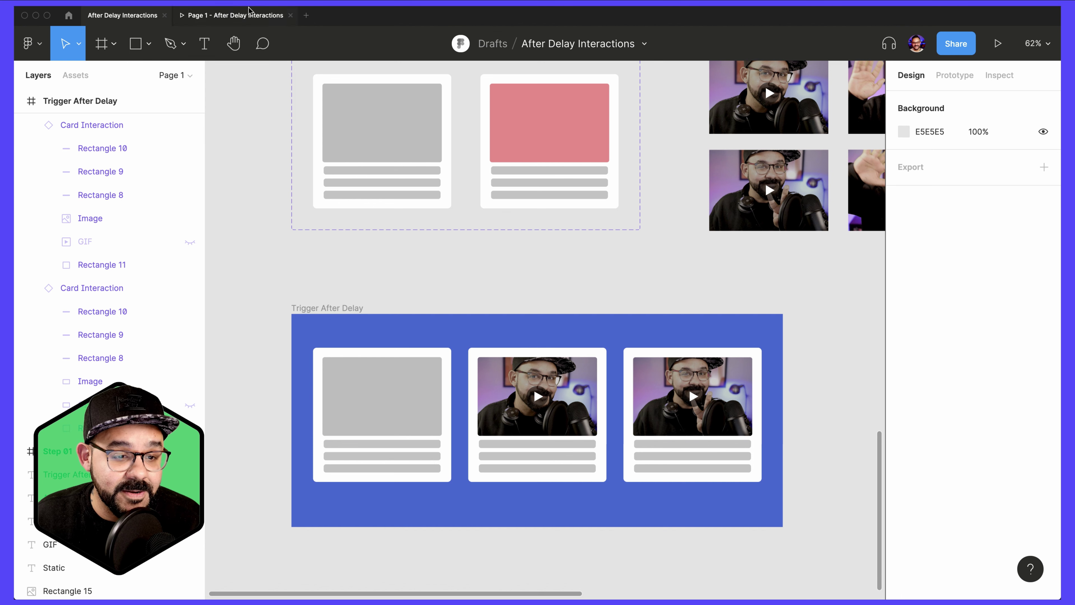
Play the Page 1 prototype, try the hover effect on all three cards, then return to the editor
left_click(250, 20)
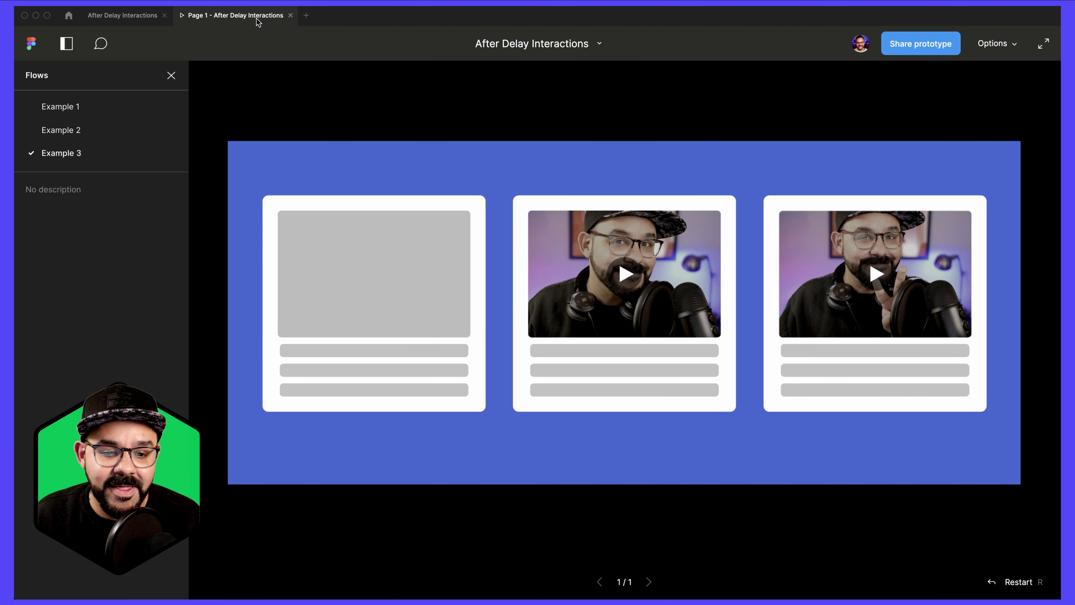
mouse_move(374, 270)
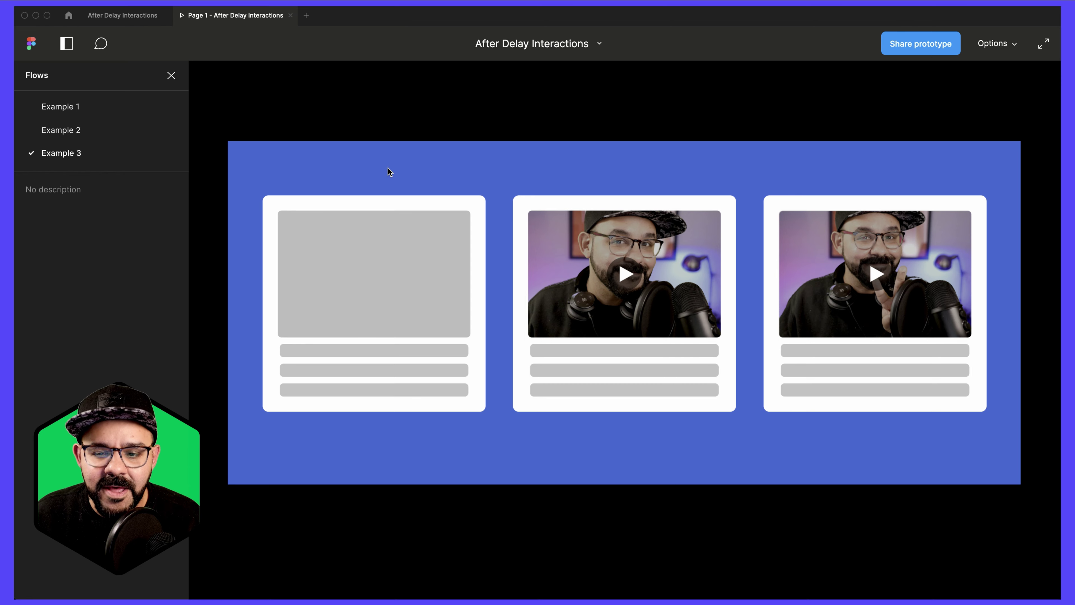
mouse_move(587, 263)
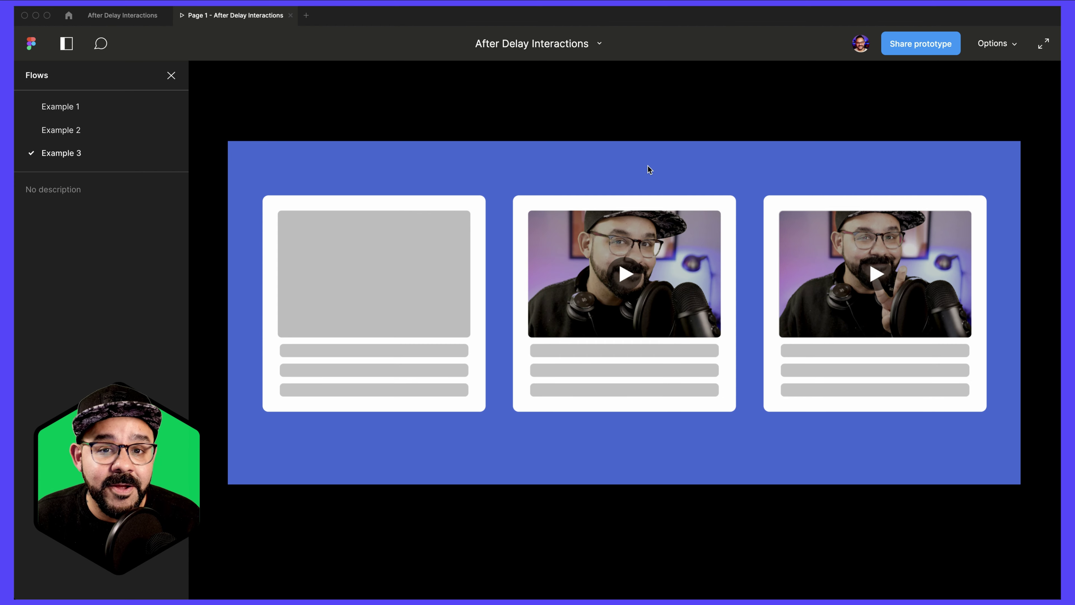
mouse_move(846, 259)
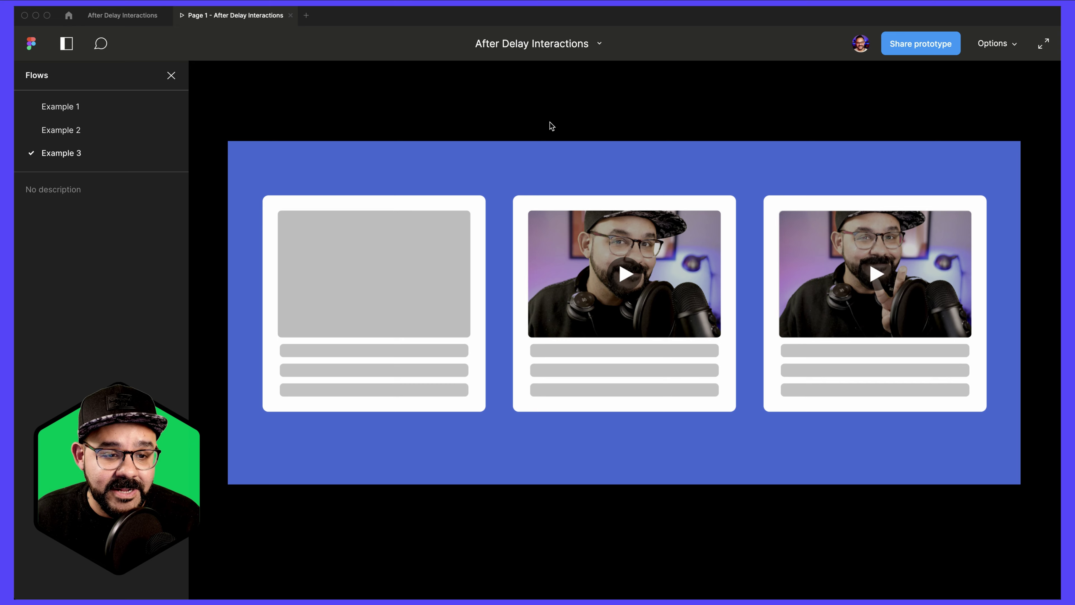
left_click(134, 16)
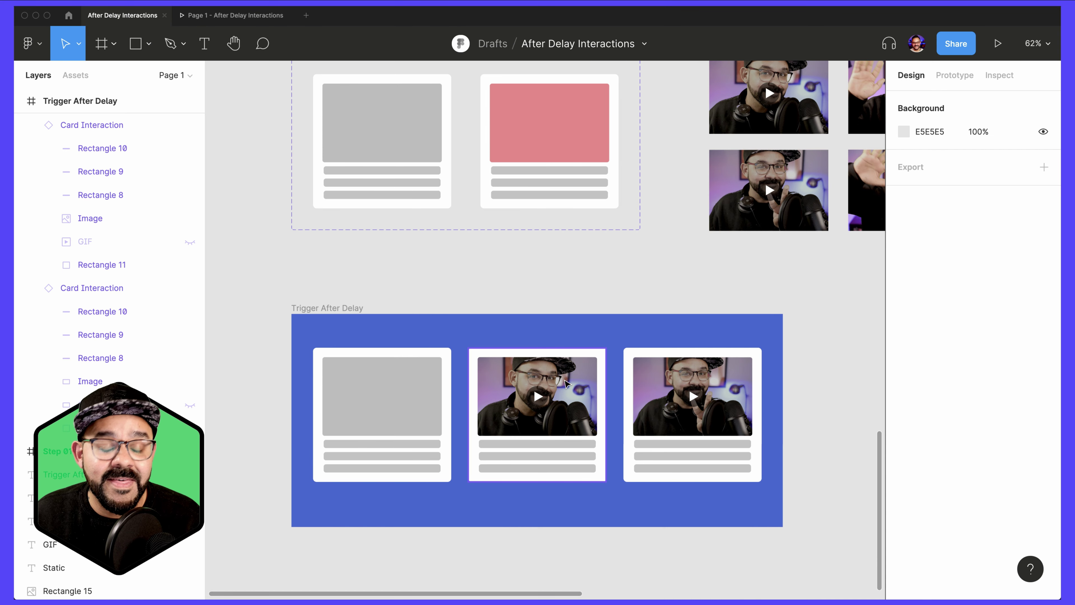
Change the Hover variant's Mouse leave After delay from 800ms to 1200ms and reopen the prototype
scroll(549, 172, "up", 3)
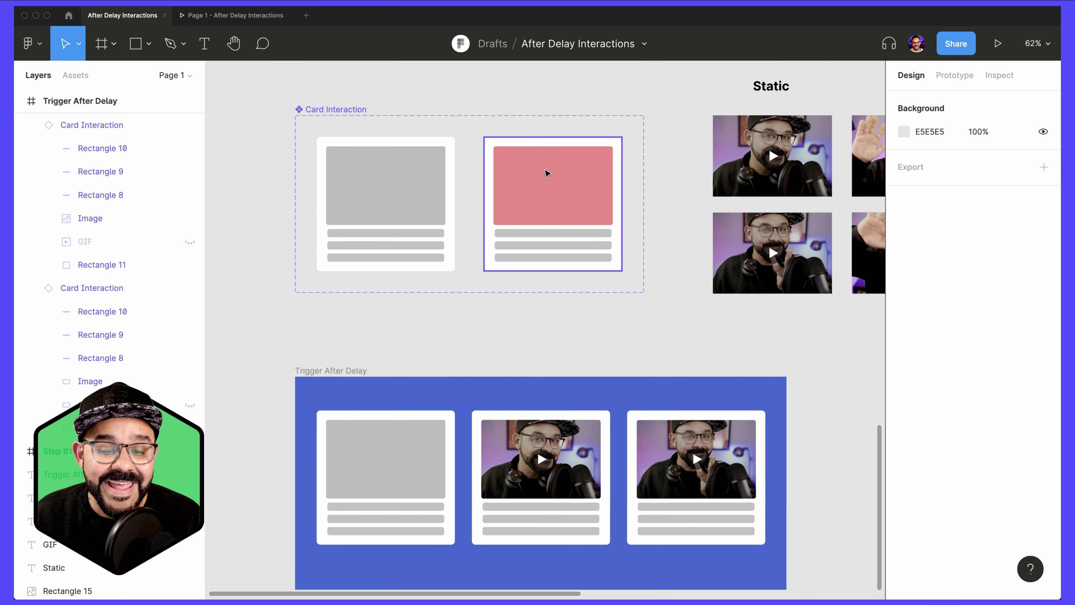
left_click(545, 172)
left_click(955, 75)
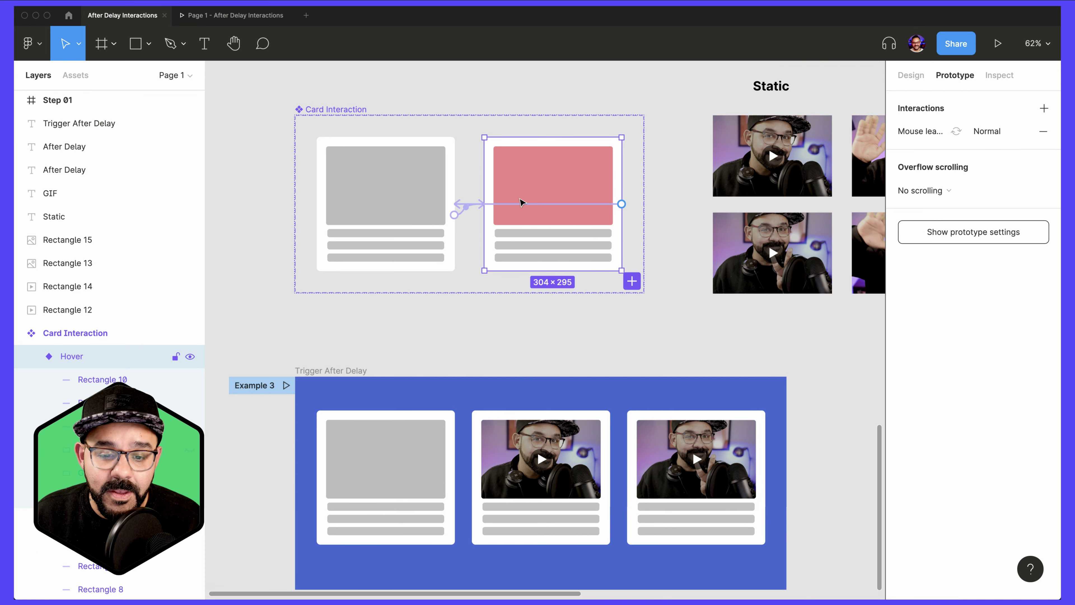
left_click(465, 209)
left_click(817, 190)
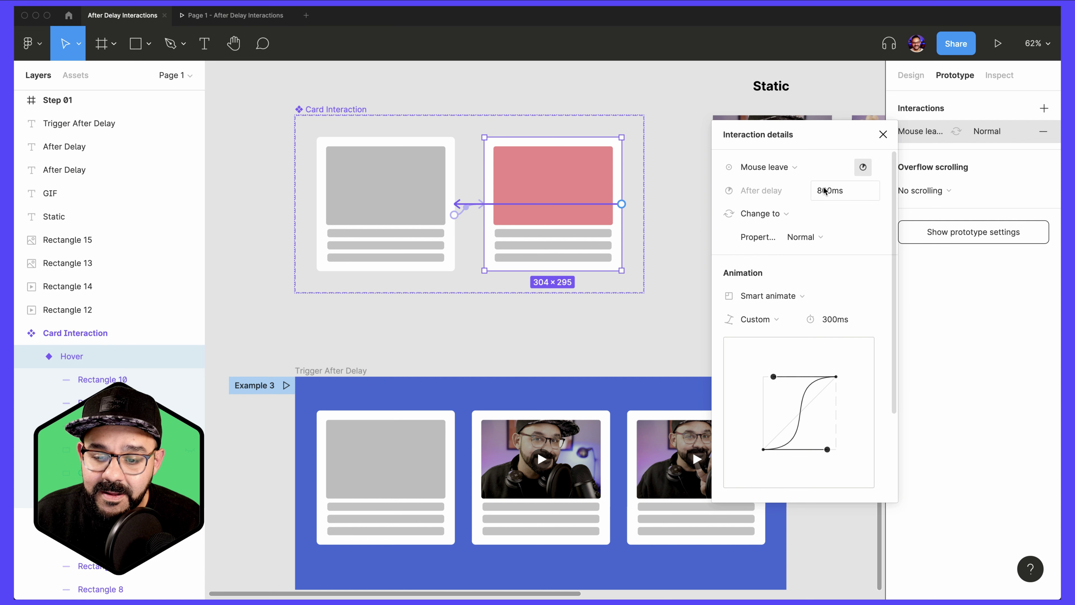
left_click_drag(817, 190, 828, 191)
double_click(828, 192)
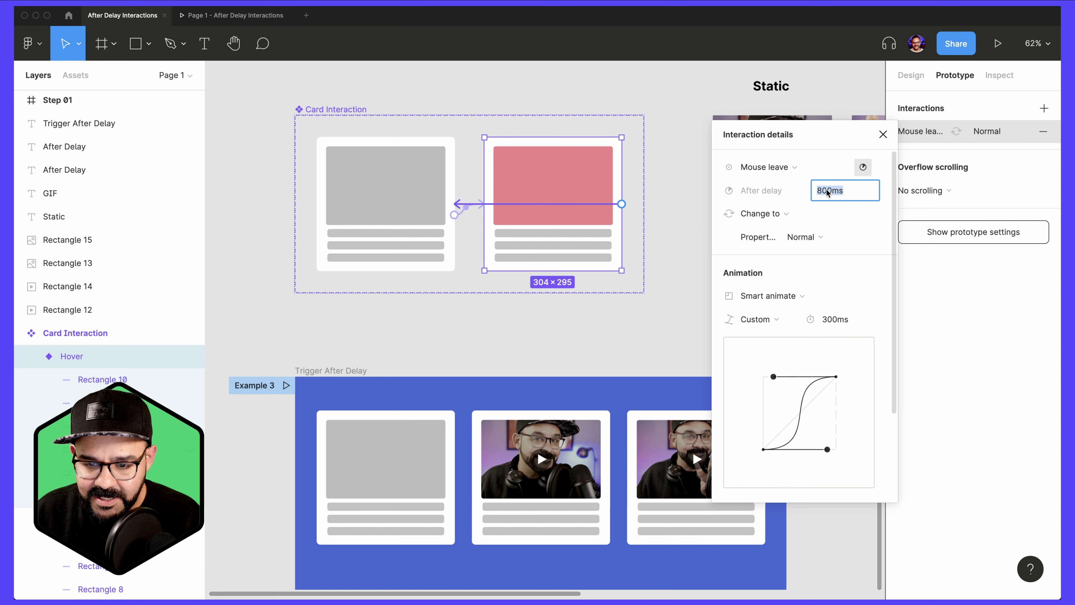
type("1200")
key("Return")
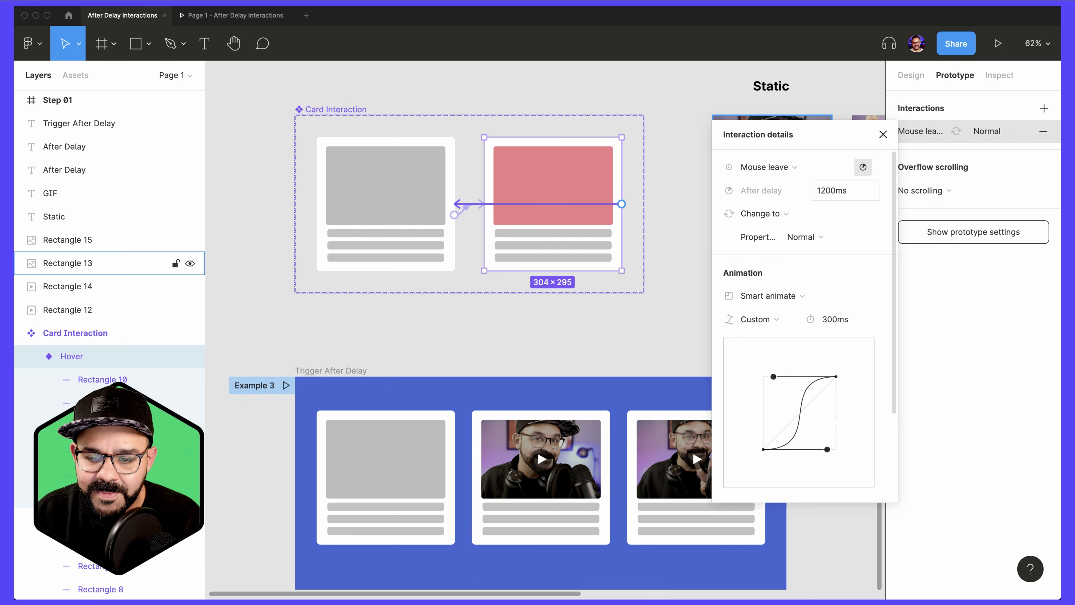
key("alt+super+Return")
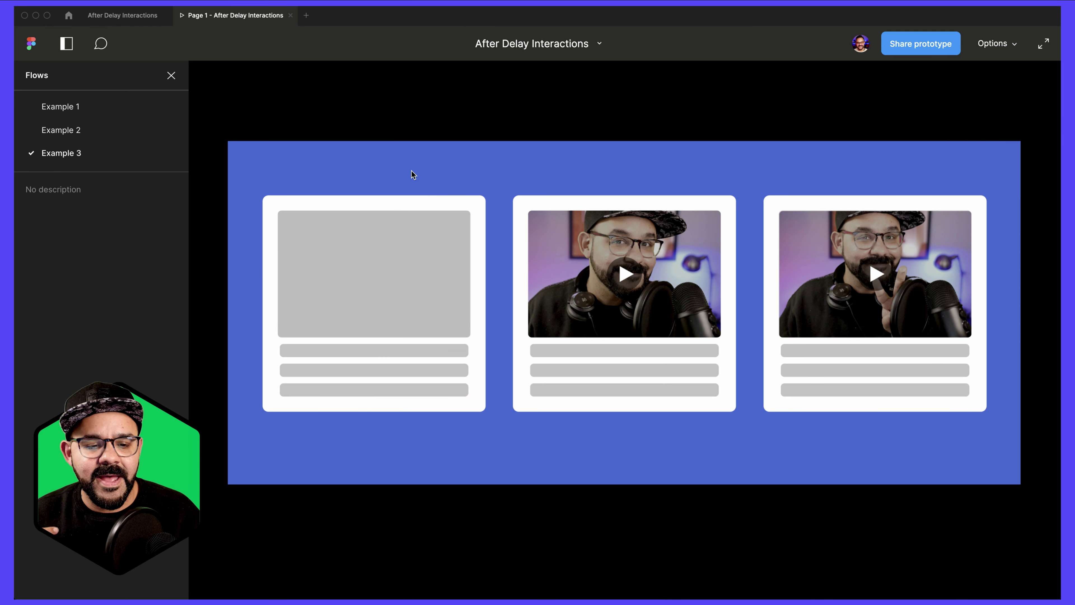
left_click(596, 247)
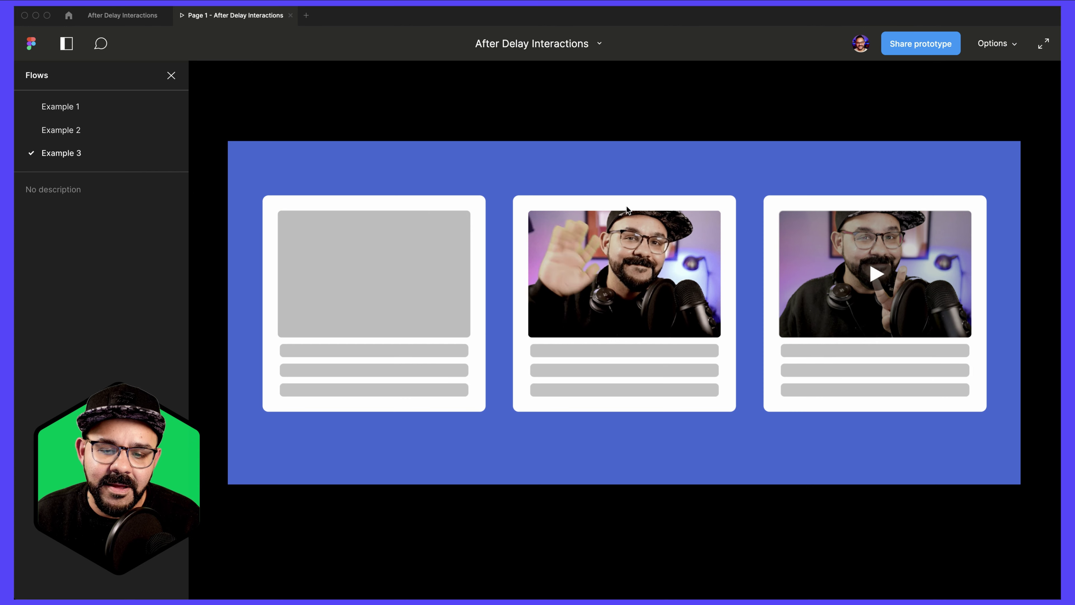
left_click(842, 290)
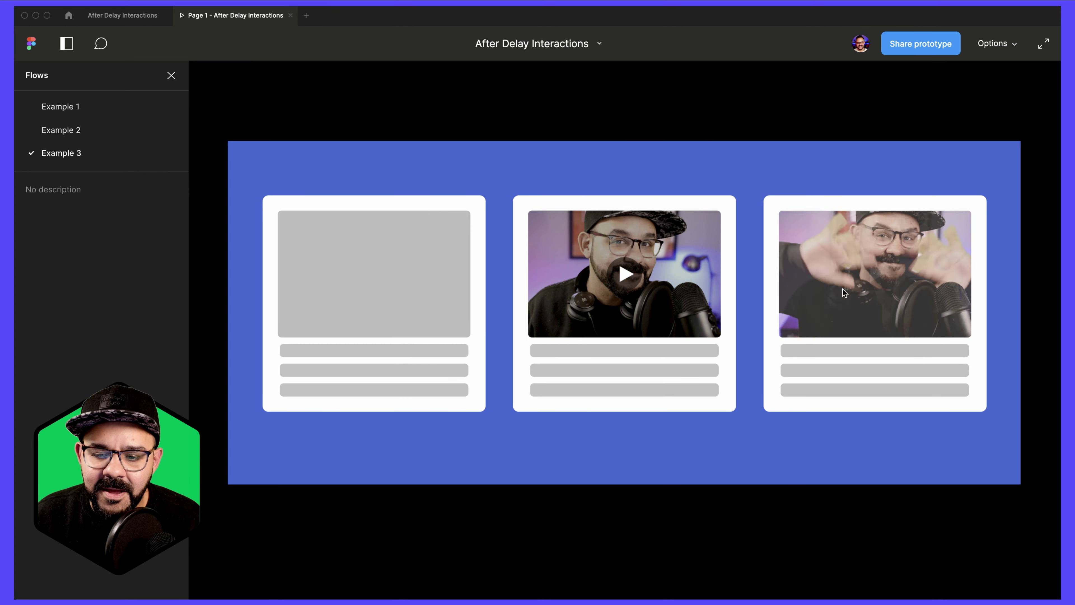